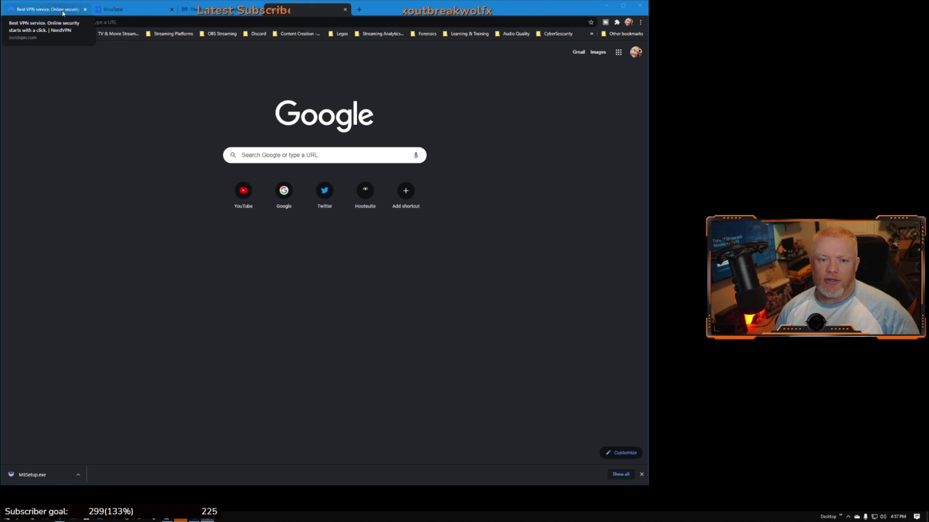
Bring up the NordVPN homepage to view its VPN offer
left_click(63, 13)
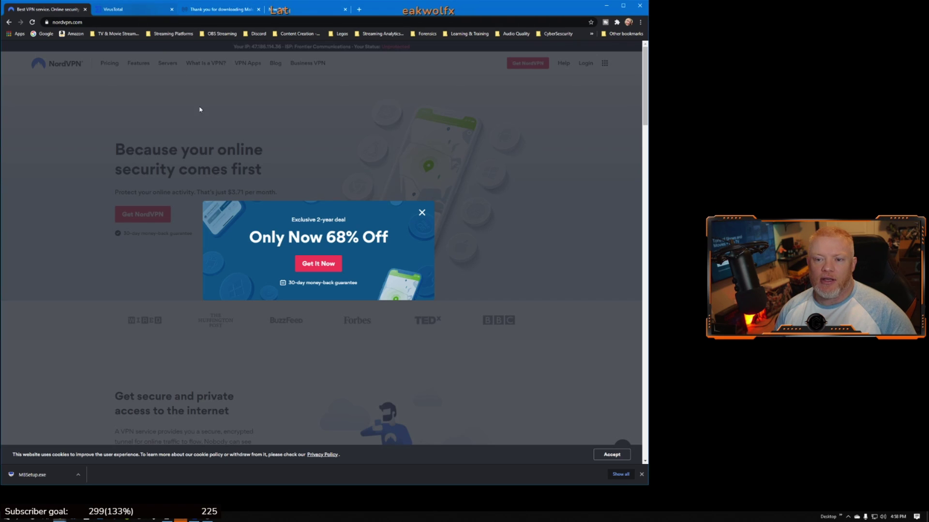
left_click(24, 519)
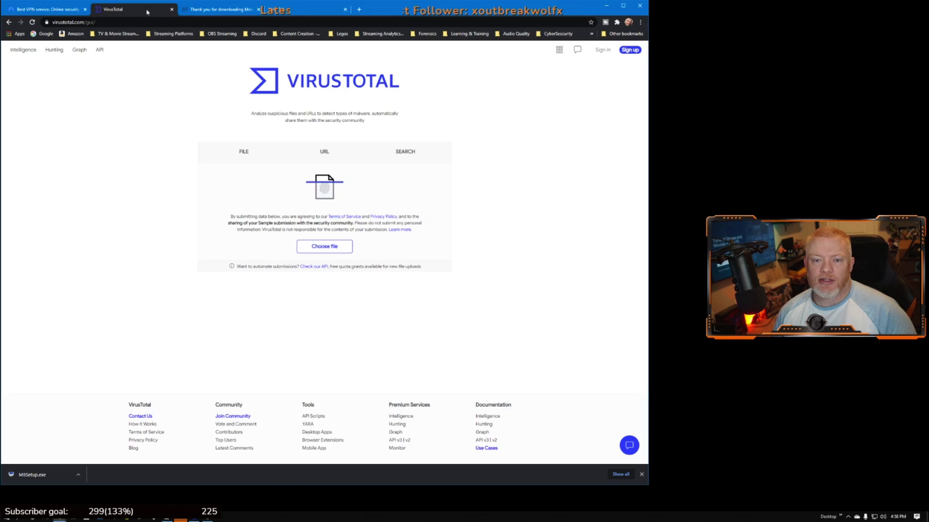
Submit MBSetup.exe from the Downloads folder to VirusTotal for a file scan
left_click(146, 11)
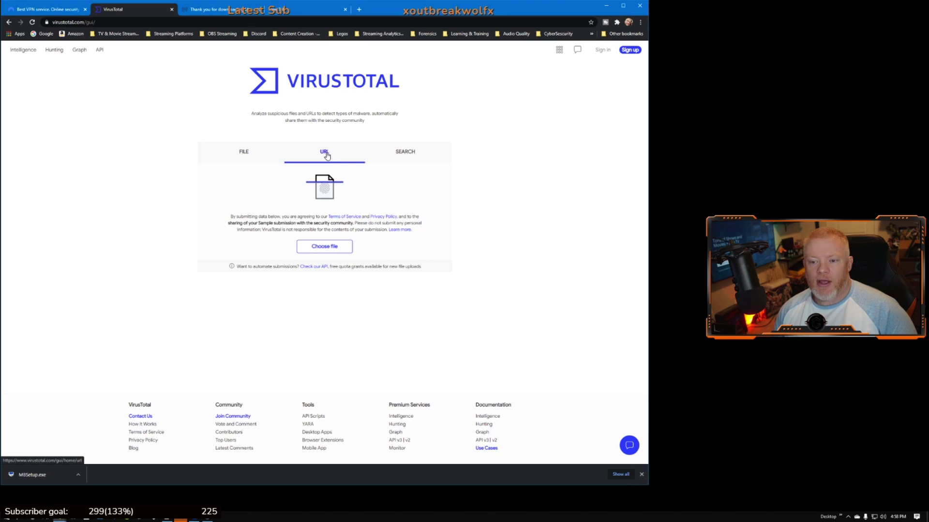
left_click(280, 152)
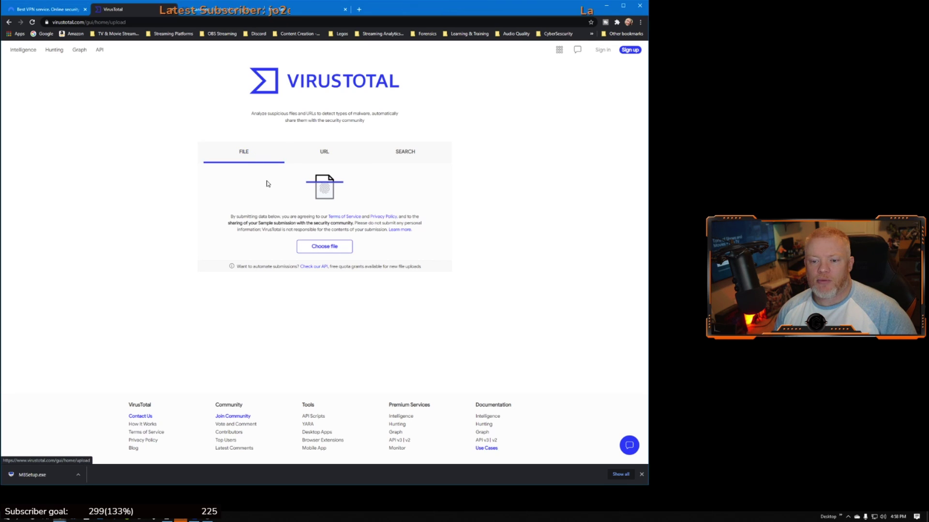
left_click(313, 247)
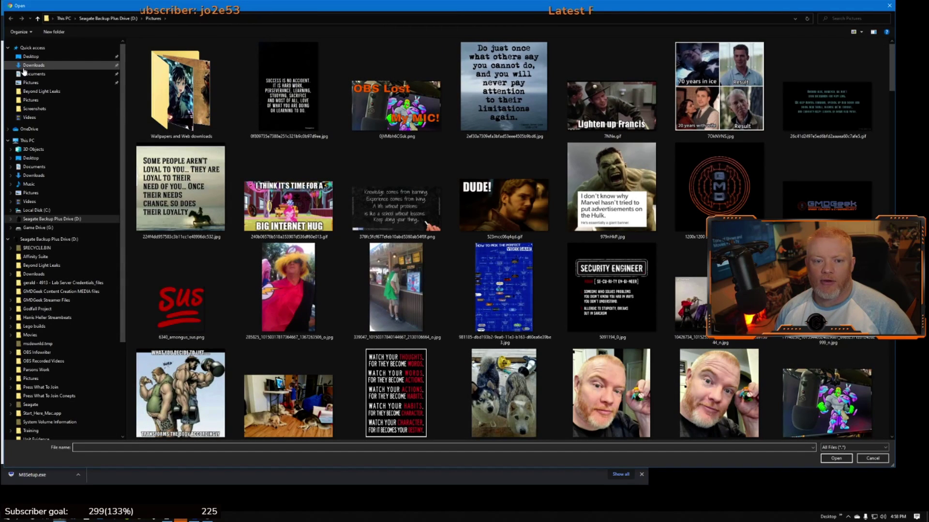
left_click(33, 65)
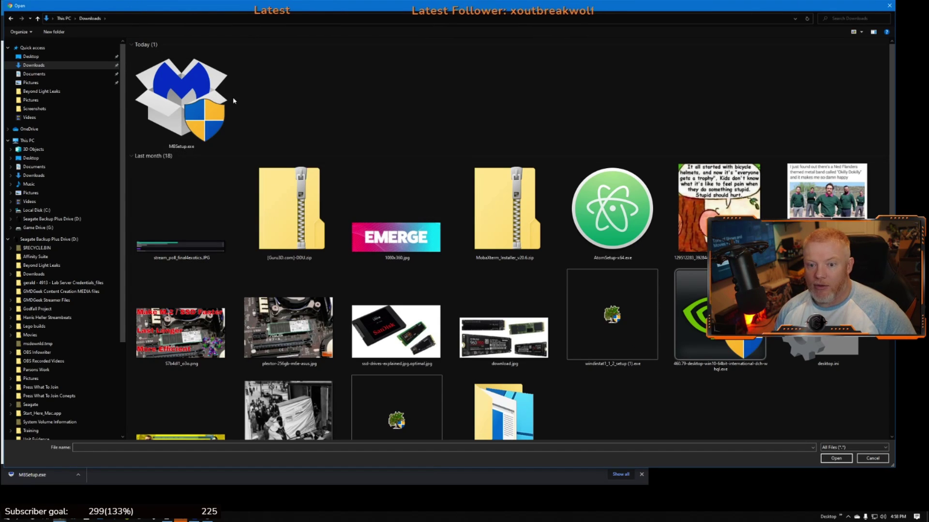
double_click(206, 96)
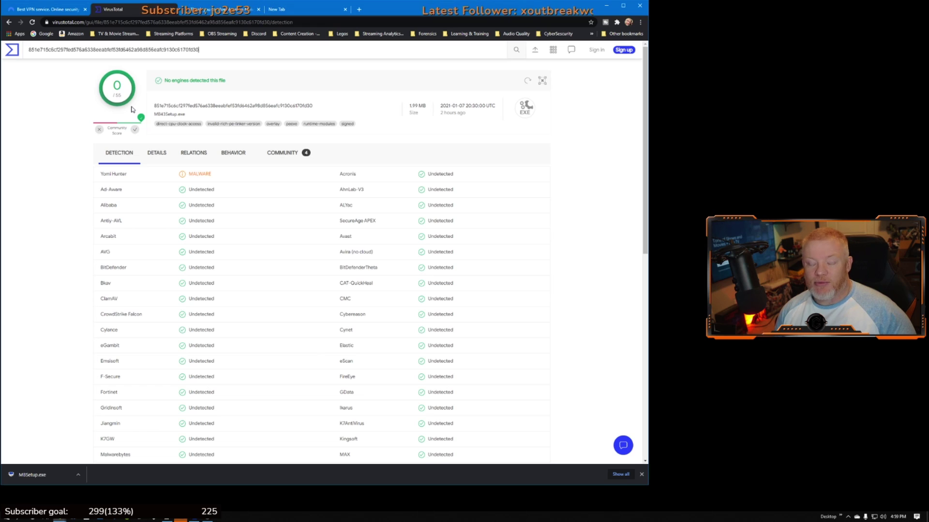
Check the Malwarebytes download page as the installer's source and go through the per-engine detection results for MBSetup.exe on VirusTotal
left_click(233, 10)
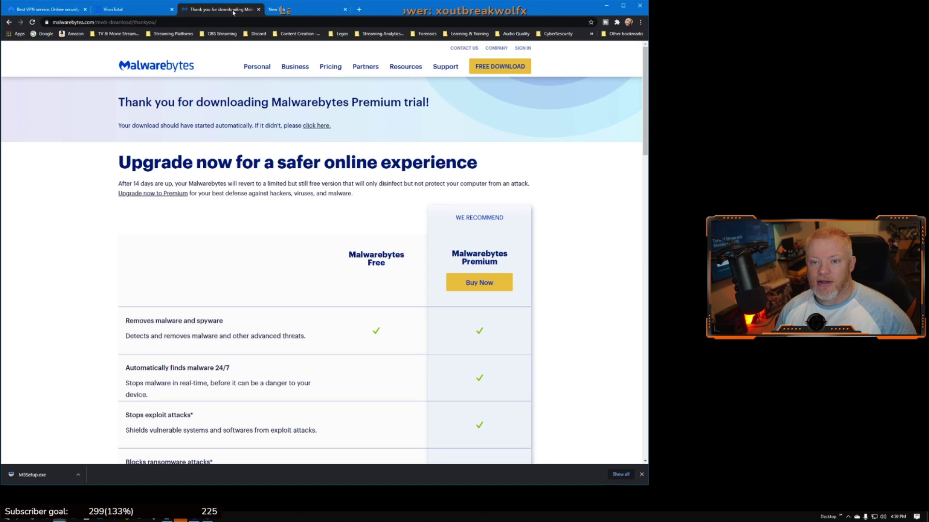
left_click(146, 10)
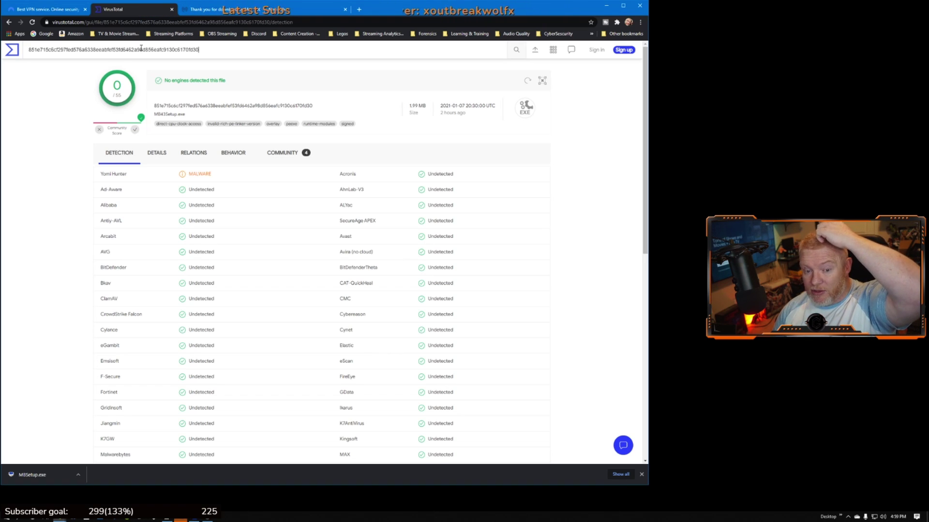
scroll(121, 145, "down", 2)
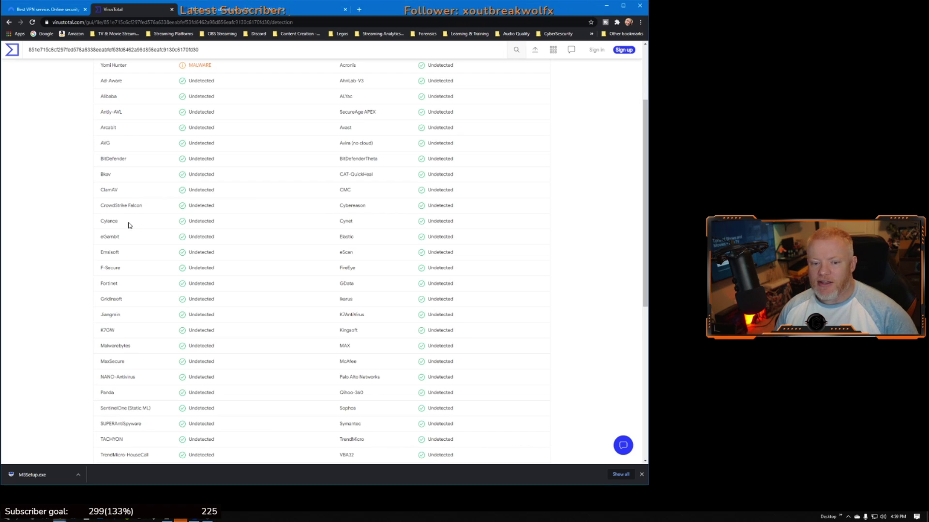
scroll(130, 225, "down", 1)
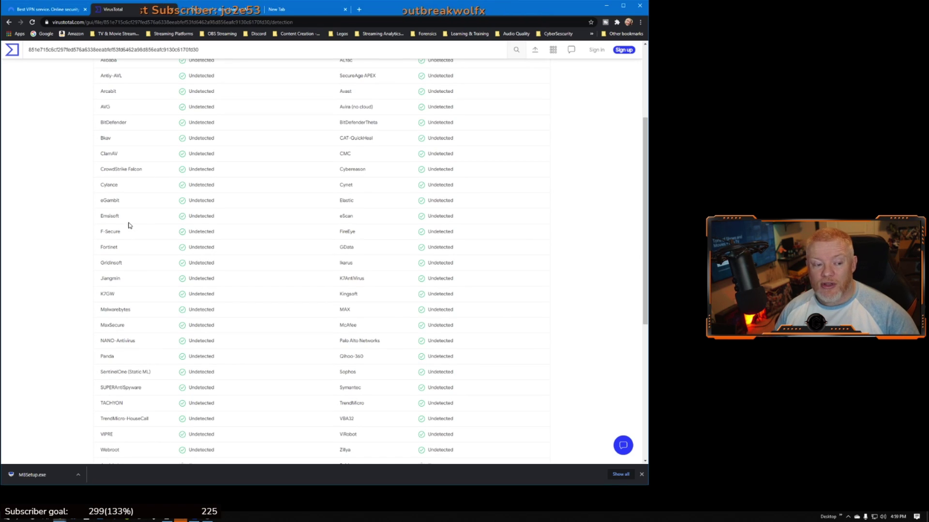
scroll(142, 402, "down", 1)
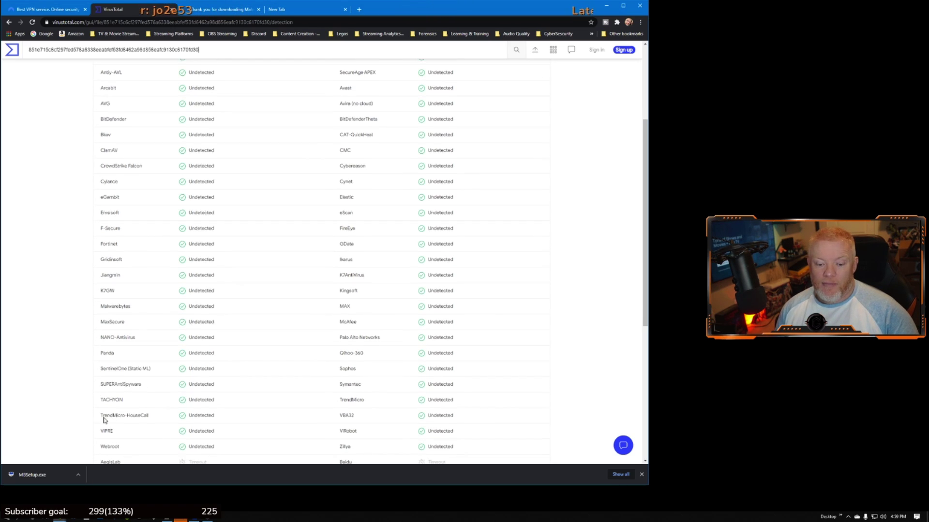
Search Windows for "defender", view the Virus & threat protection page in Windows Security, and close it
left_click(30, 517)
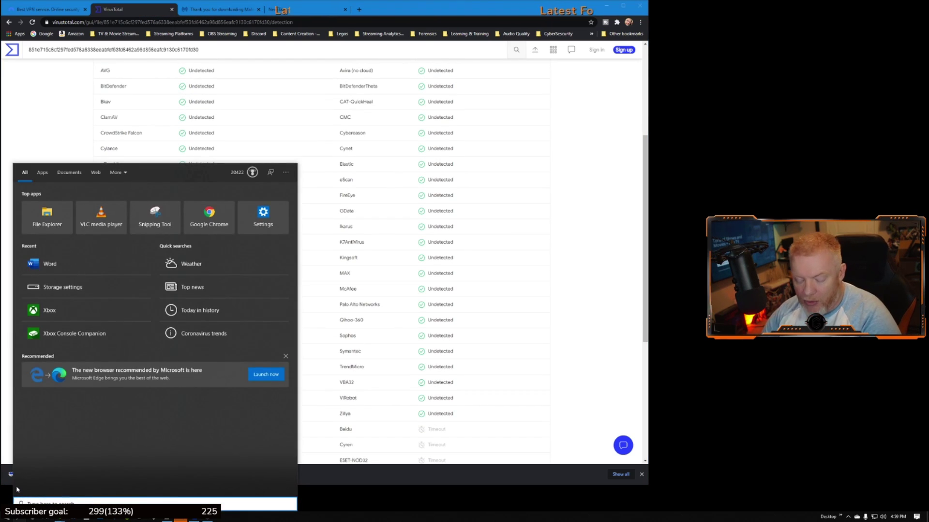
type("defen")
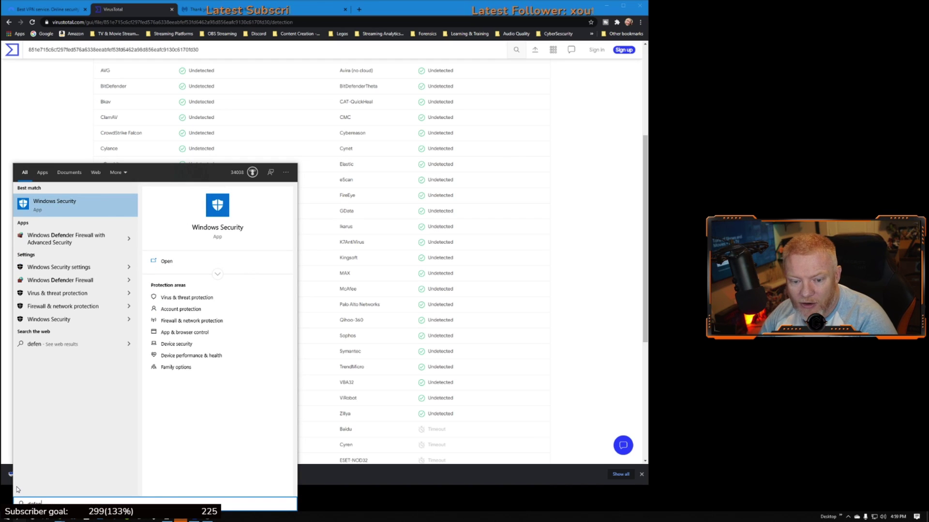
type("der")
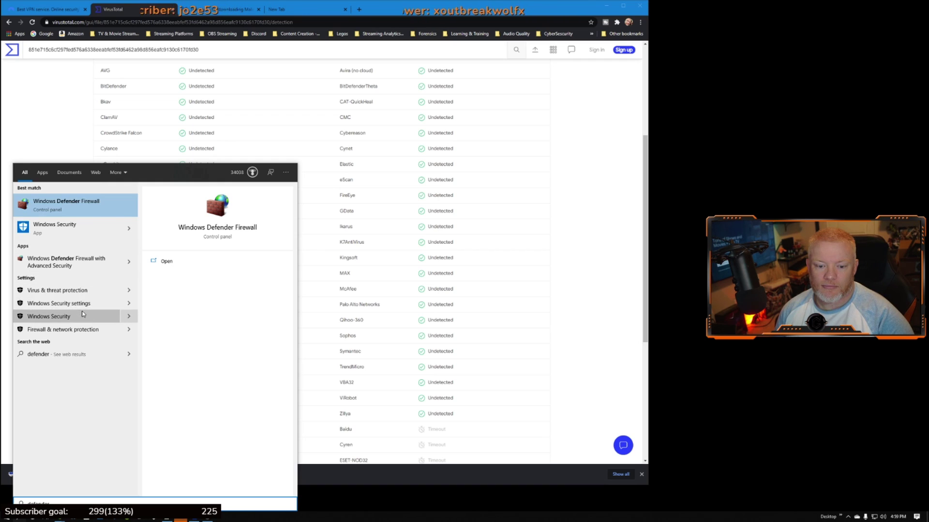
left_click(75, 280)
left_click(58, 235)
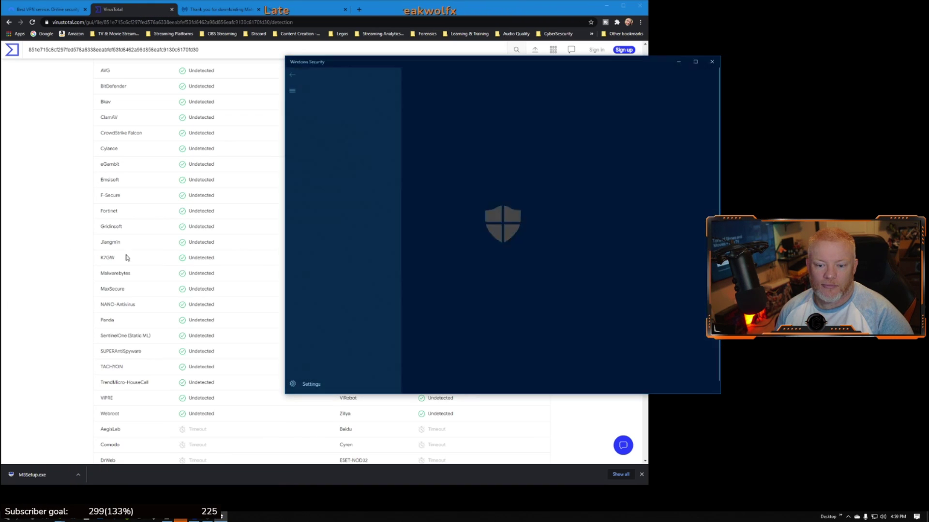
left_click_drag(477, 61, 242, 98)
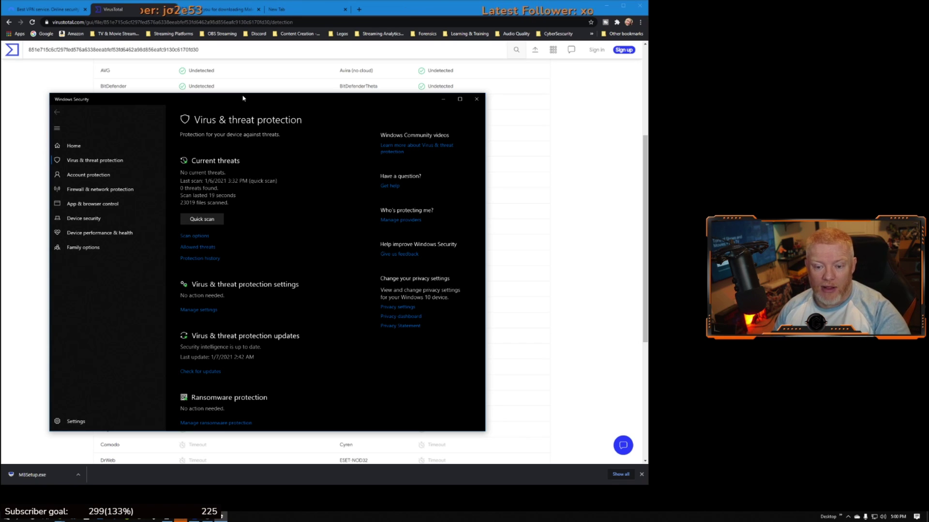
left_click(477, 99)
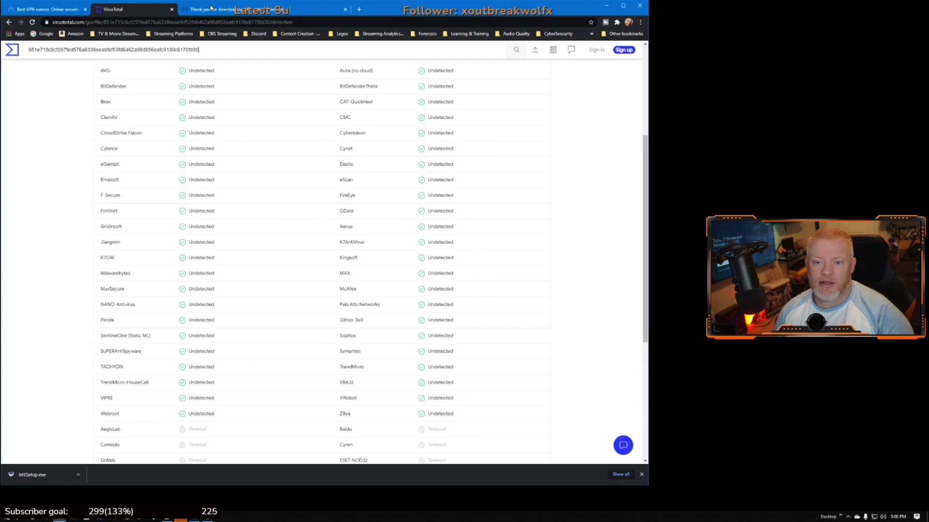
Review the Malwarebytes Free and Premium comparison on the download thank-you page and dismiss the browser's download bar
left_click(210, 8)
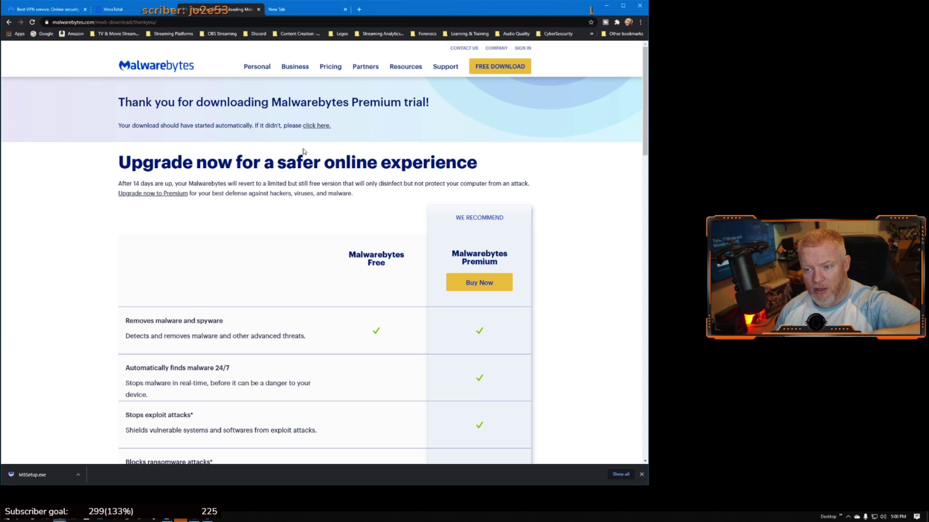
scroll(233, 185, "down", 1)
scroll(232, 186, "up", 1)
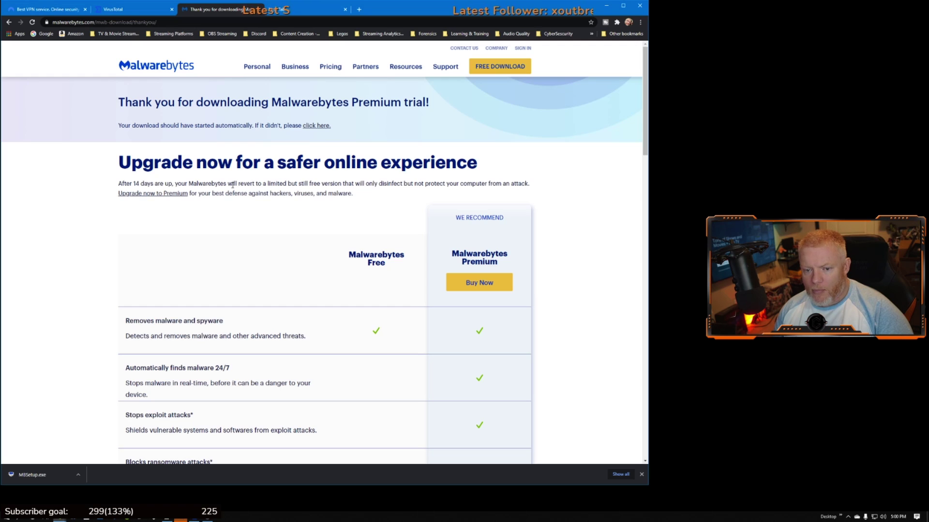
scroll(233, 186, "down", 1)
scroll(232, 187, "up", 1)
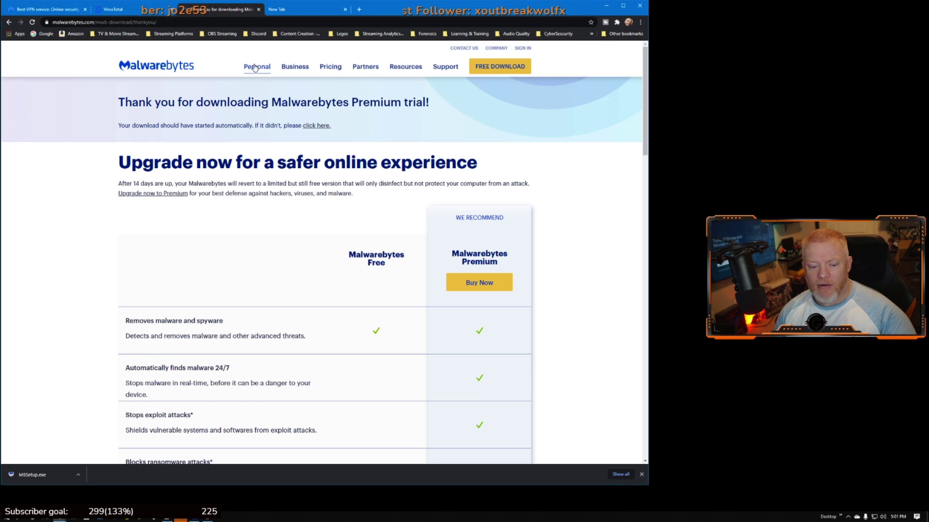
left_click(641, 474)
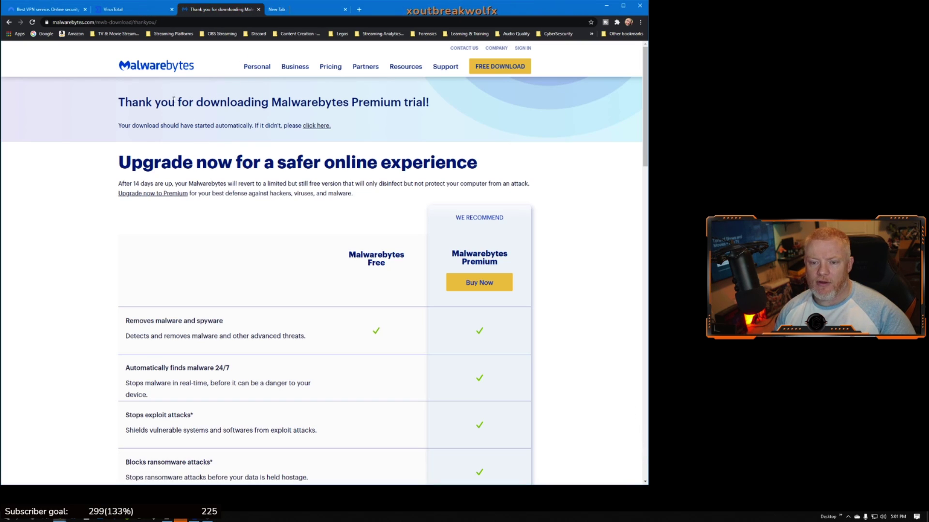
right_click(252, 68)
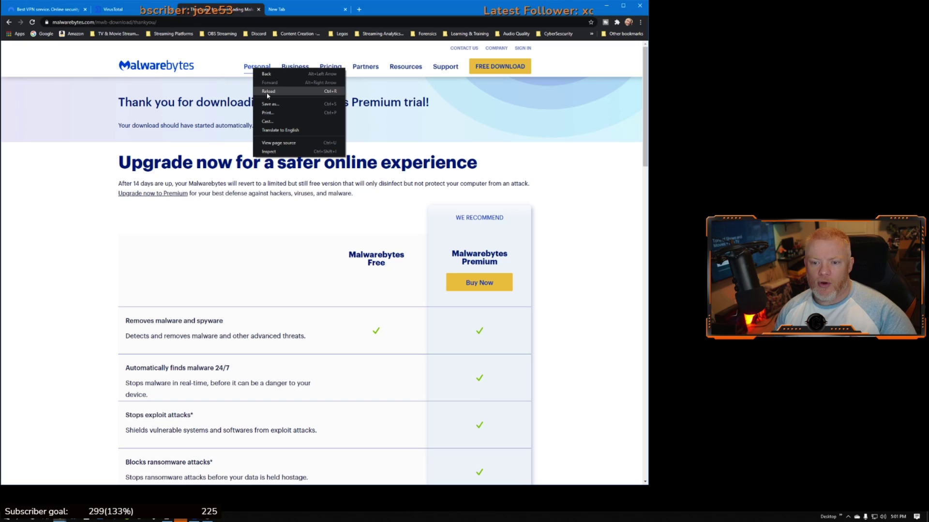
left_click(234, 138)
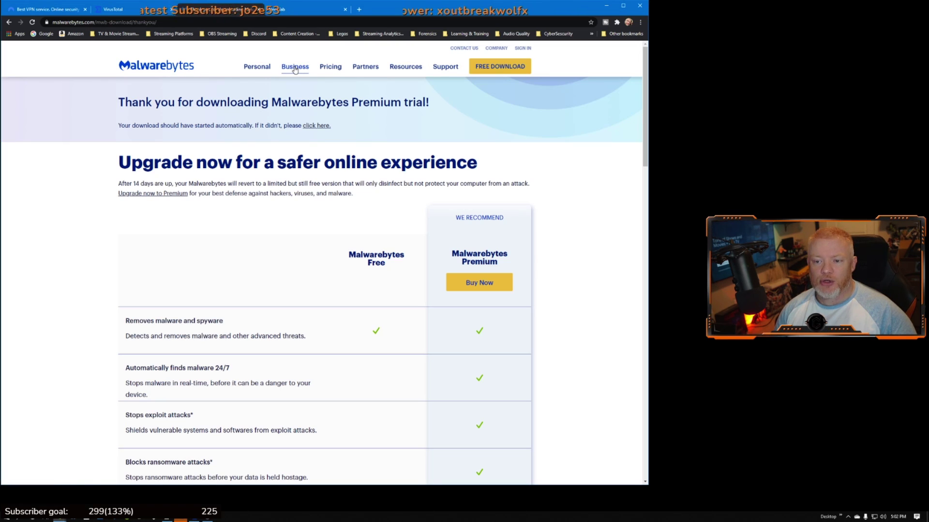
Copy the Malwarebytes thank-you page address and scan it as a URL on VirusTotal
left_click(156, 23)
key("ctrl+c")
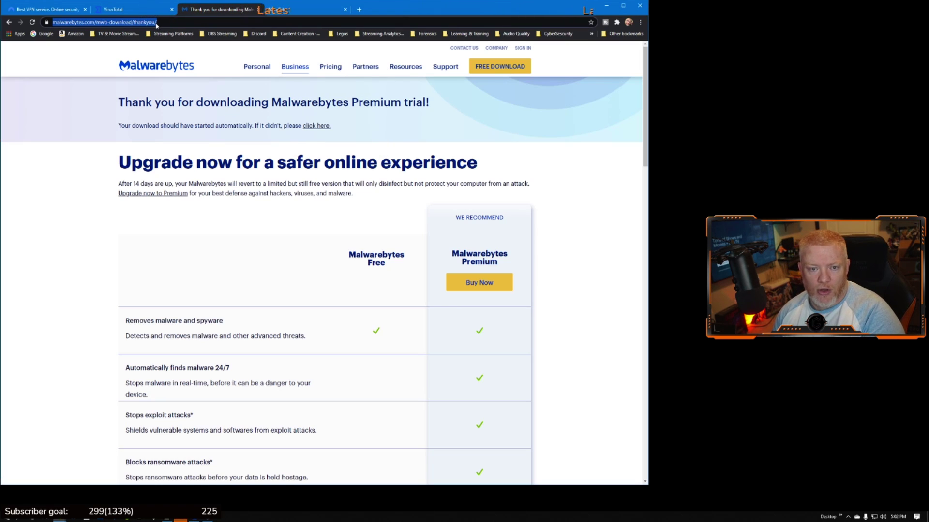
left_click(110, 10)
scroll(121, 77, "up", 5)
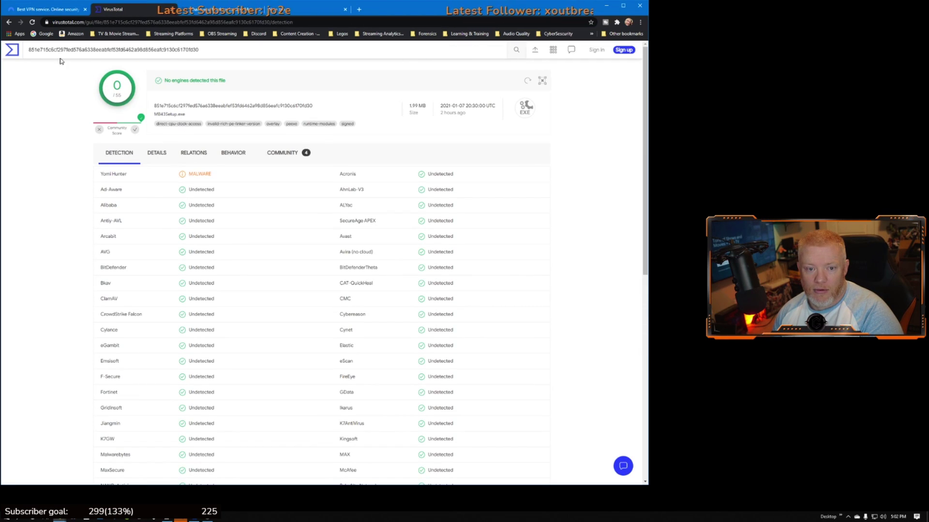
left_click(12, 49)
left_click(323, 152)
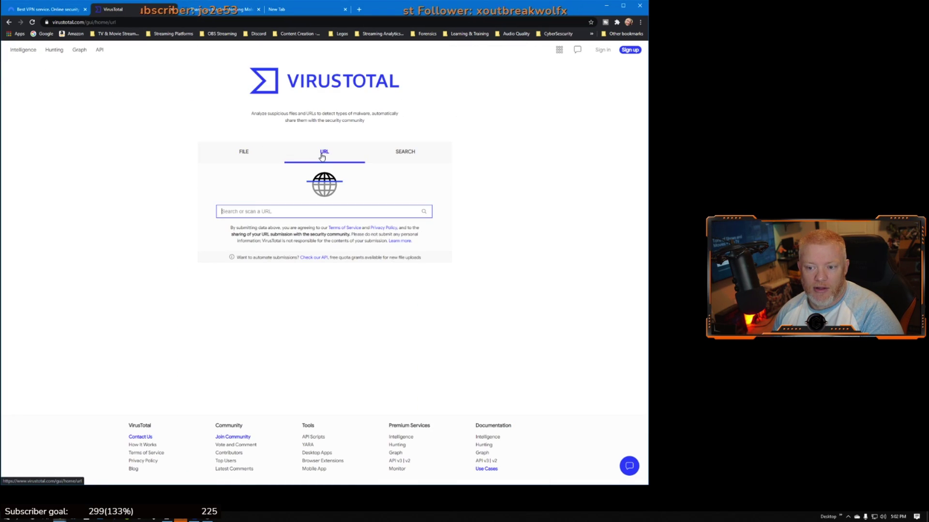
key("ctrl+v")
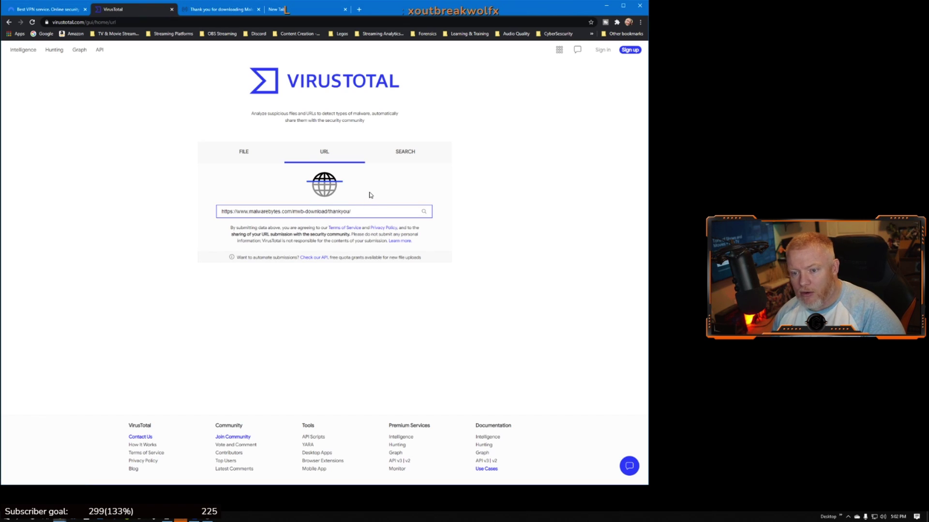
left_click(424, 212)
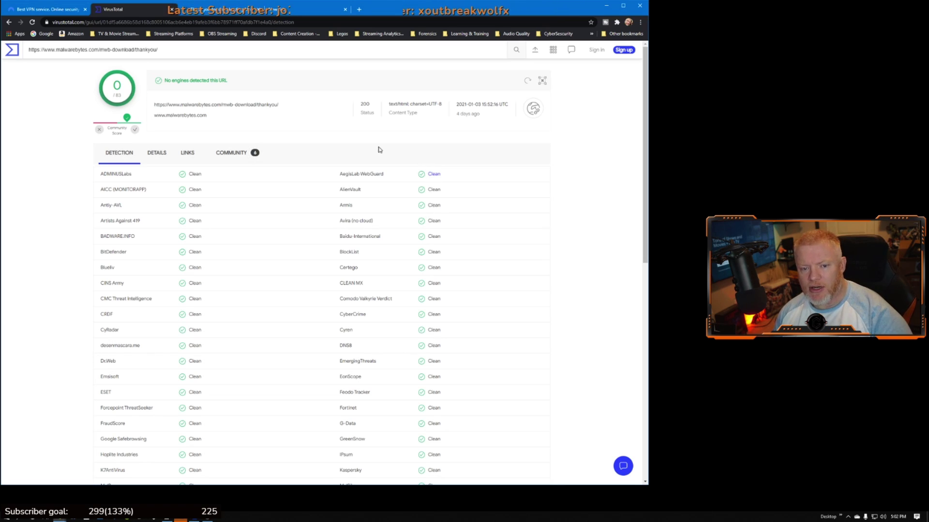
Return to VirusTotal's file scan page and close the VirusTotal page
left_click(7, 52)
left_click(252, 153)
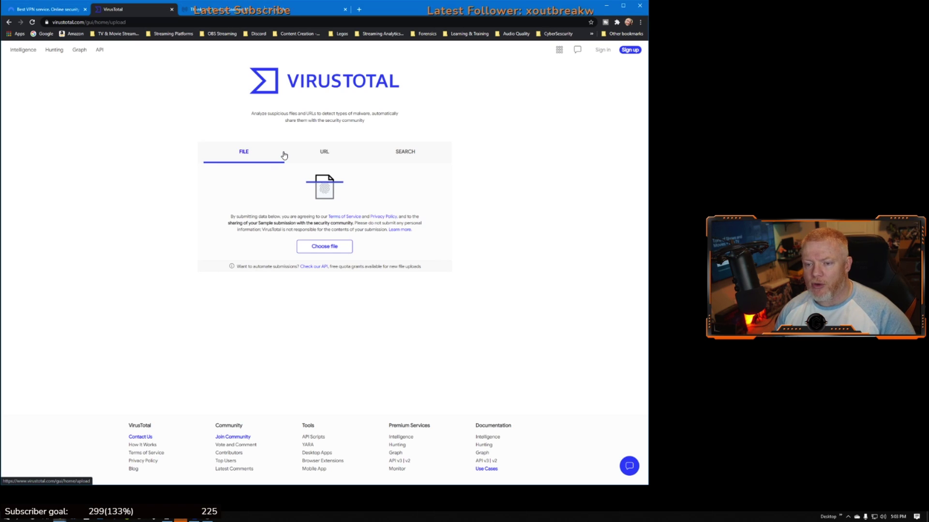
left_click(172, 10)
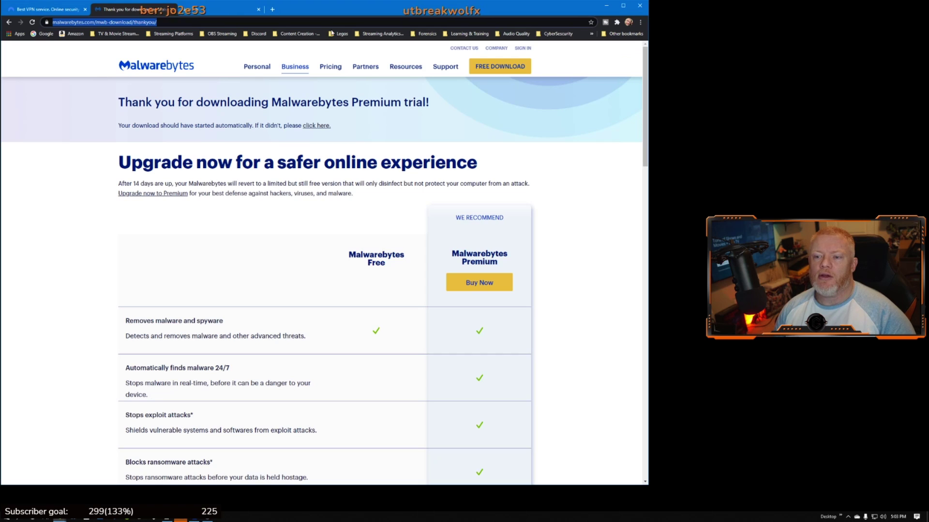
Quit the Wave Link background app, confirming the exit, and show the hidden notification-area apps again
left_click(847, 516)
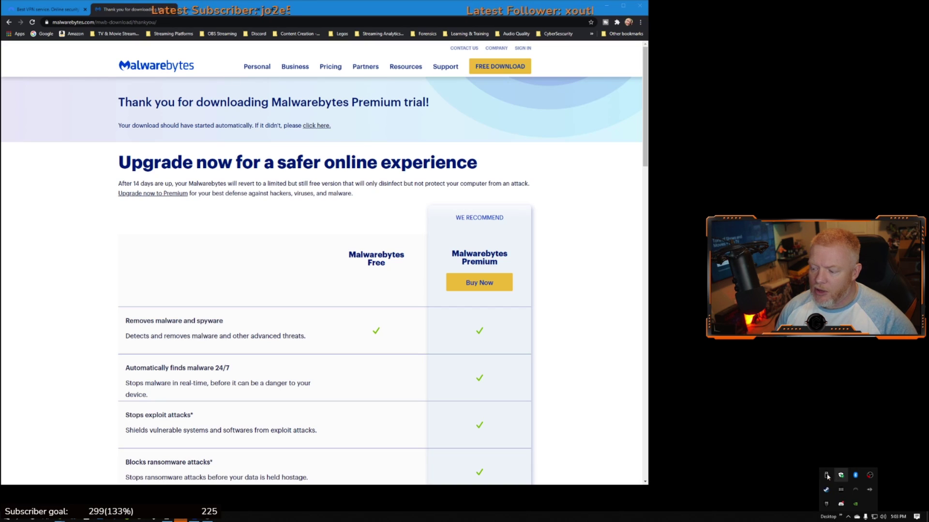
right_click(869, 492)
left_click(873, 488)
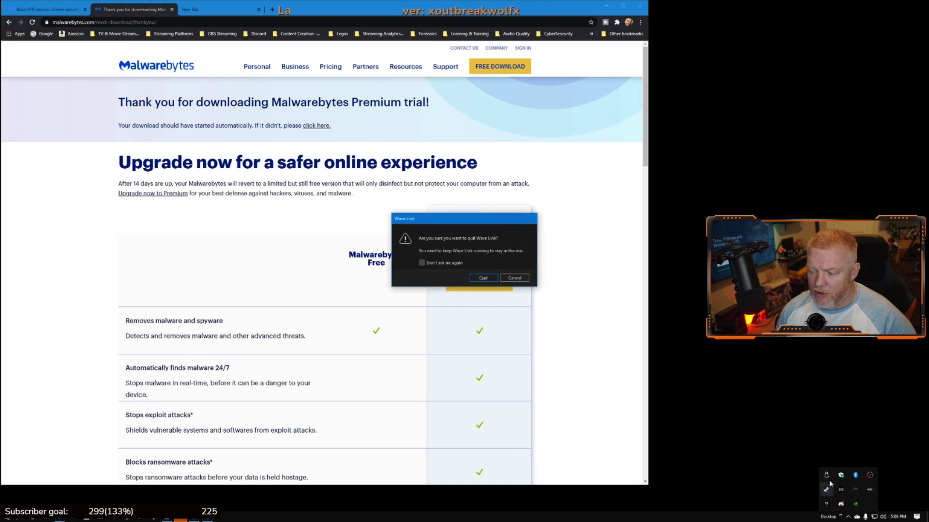
key("Return")
left_click(478, 283)
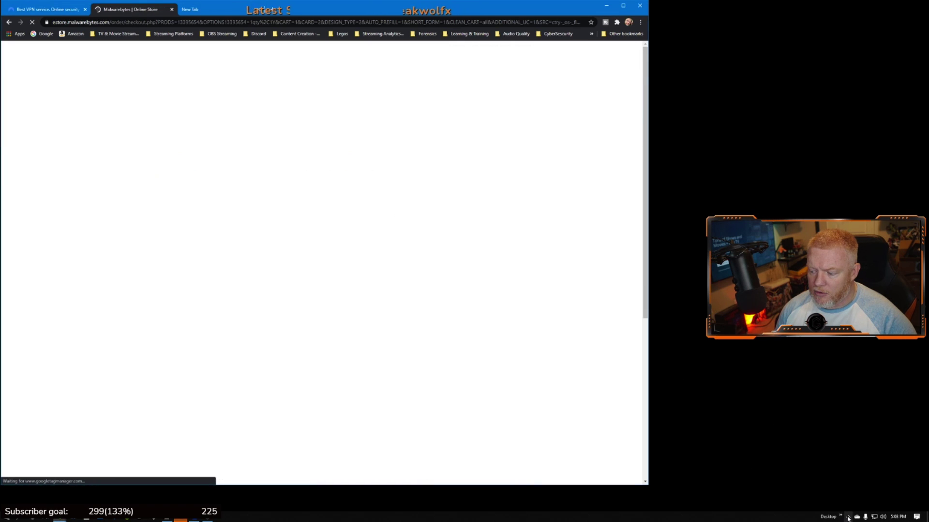
left_click(848, 517)
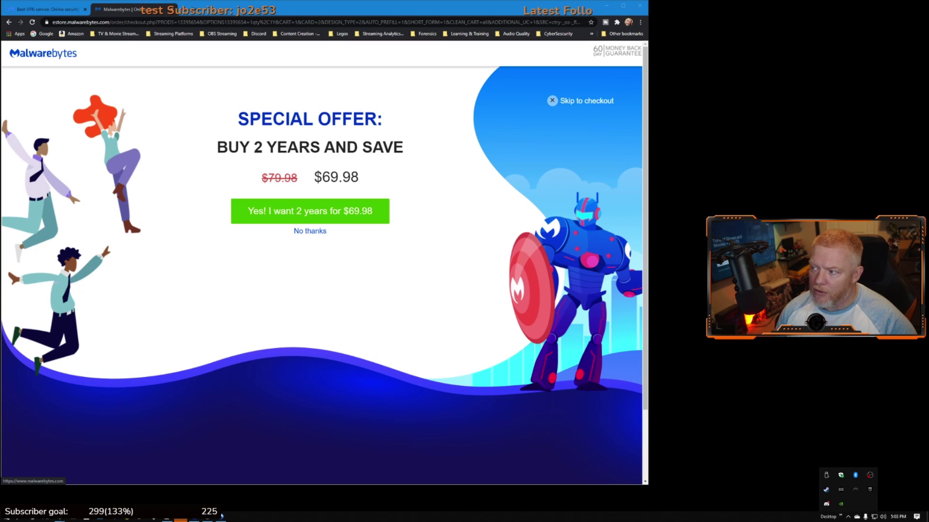
Switch to the NordVPN app, bring up the NordVPN website behind it, and place the app window over the page
left_click(221, 516)
left_click_drag(575, 46, 276, 104)
left_click_drag(357, 103, 555, 95)
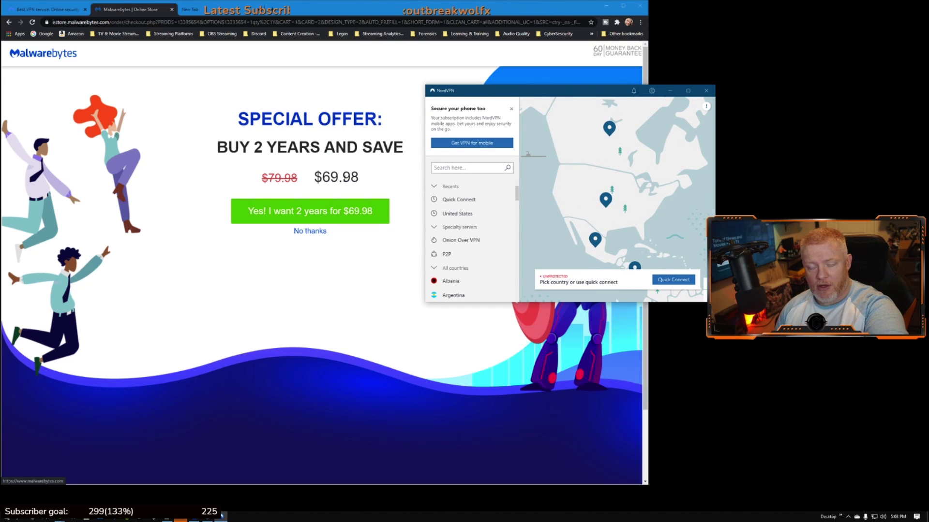
left_click(72, 44)
left_click(47, 9)
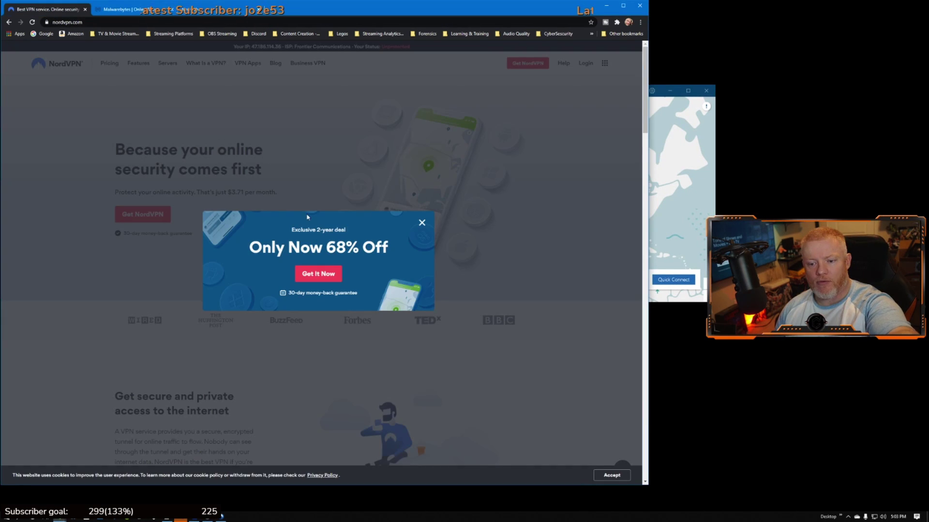
left_click(675, 104)
left_click_drag(574, 84, 424, 90)
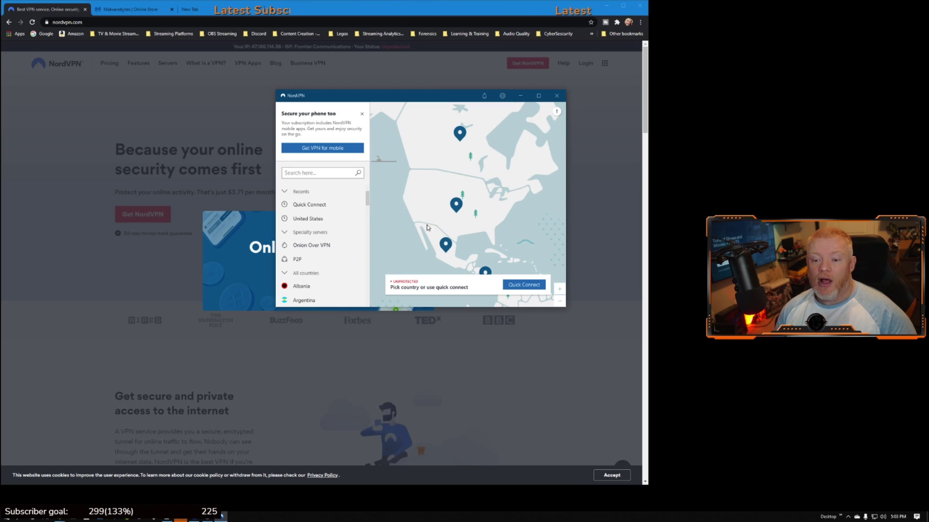
Connect the VPN to the recent United States location and disconnect it completely rather than pausing
left_click(315, 219)
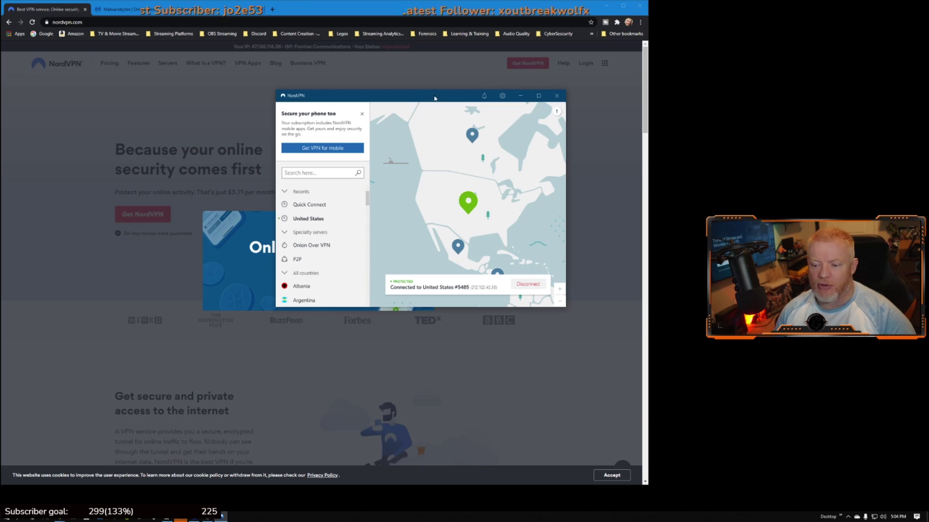
left_click(529, 288)
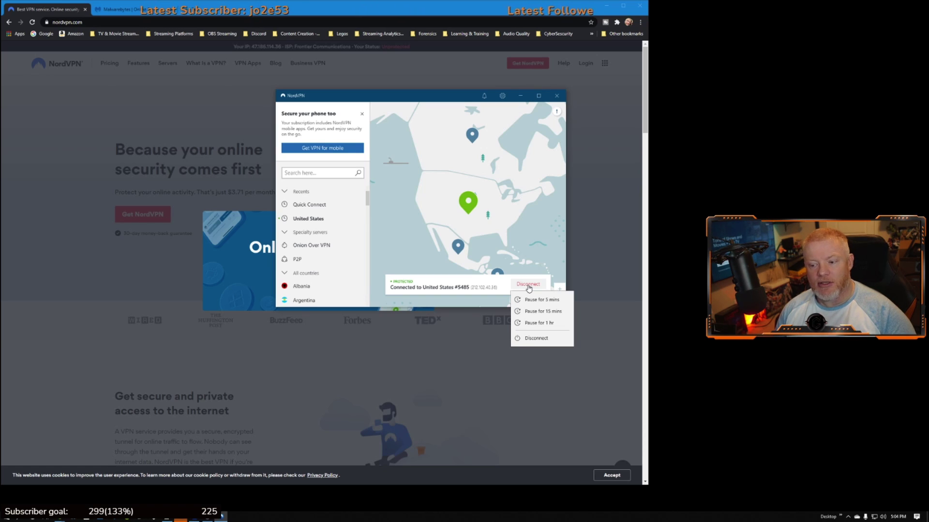
left_click(533, 339)
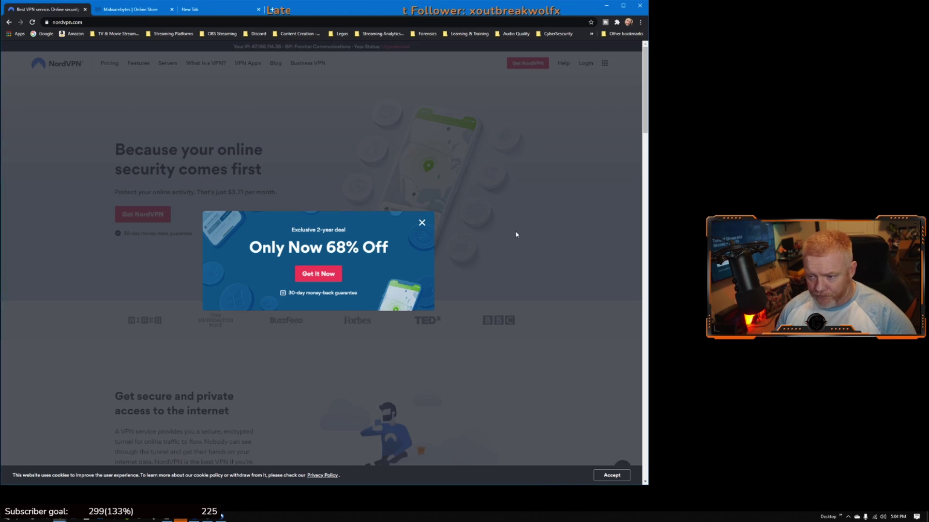
Minimize the browser and close the NordVPN window to clear the desktop
left_click(607, 6)
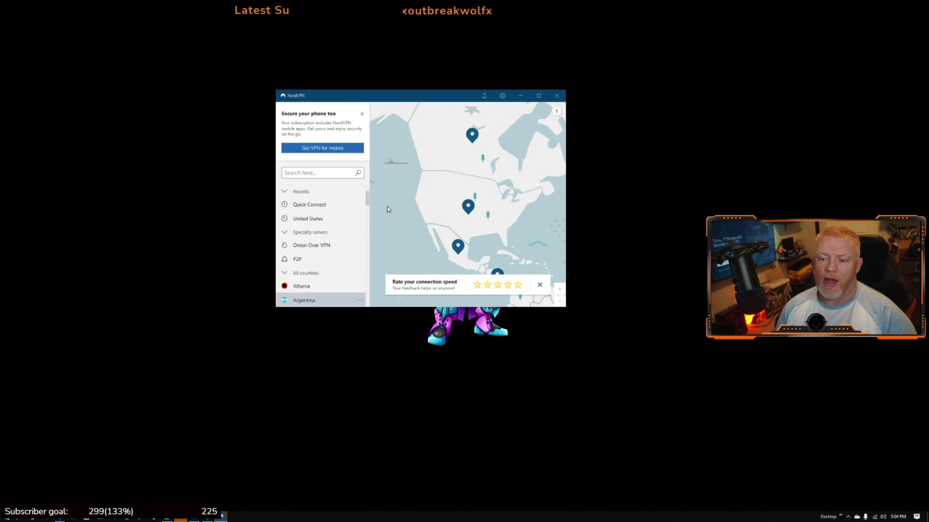
left_click(553, 98)
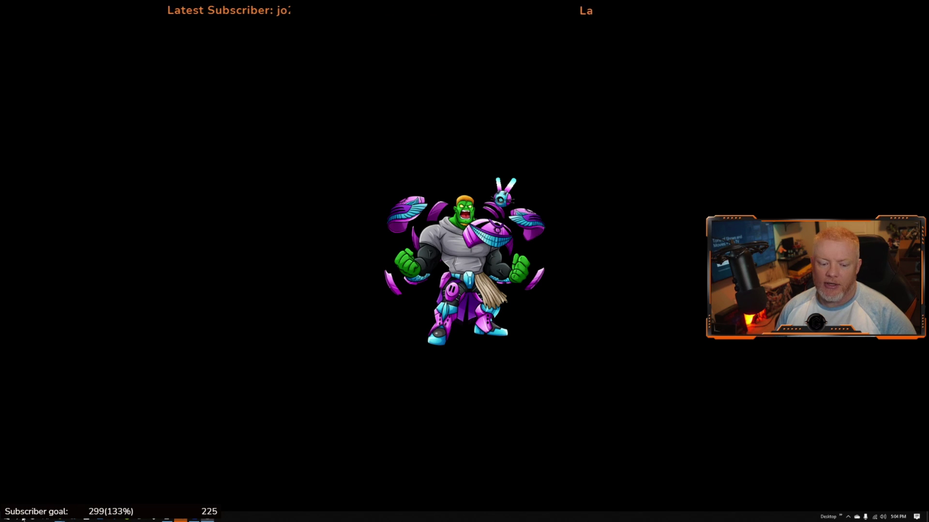
Search Windows for "defe", open Virus & threat protection, and show its scan options
left_click(20, 518)
type("defe")
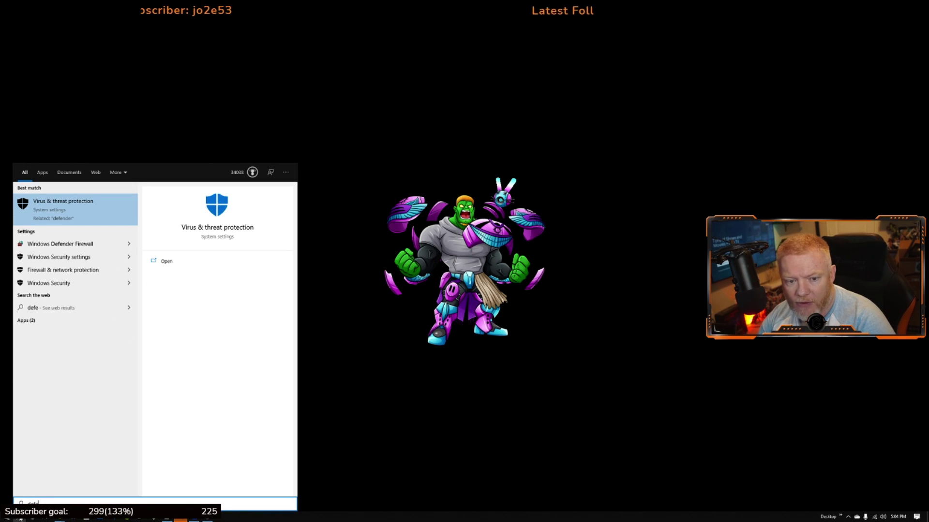
left_click(66, 206)
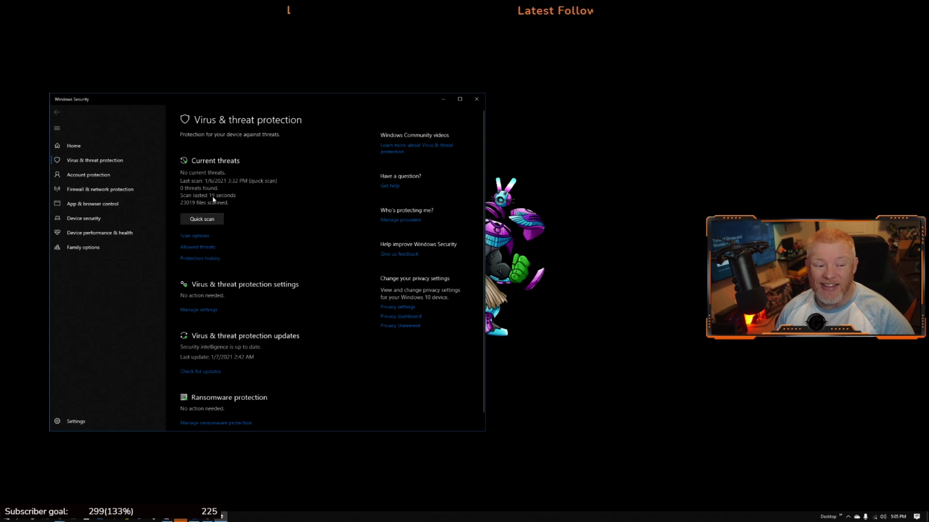
left_click(207, 238)
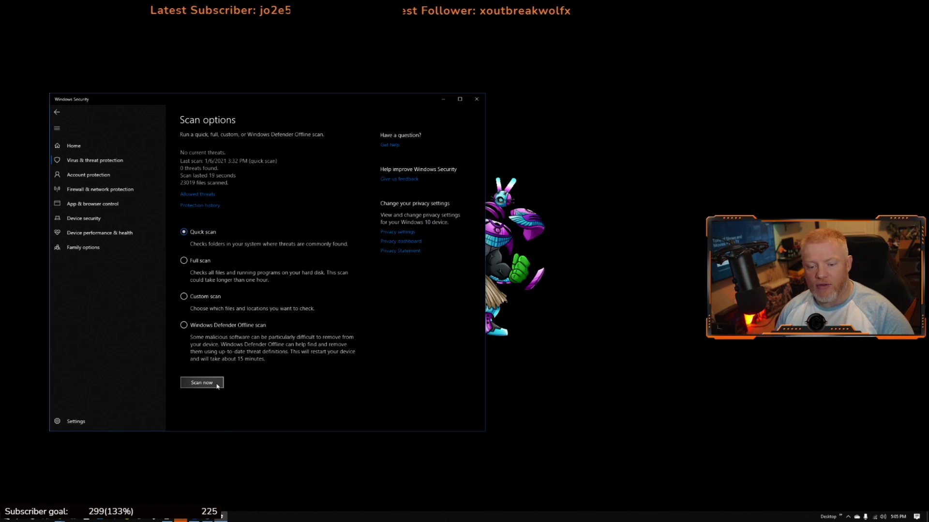
Search Windows for "virus & threat protection" in place of "defe" and open the Virus & threat protection page
left_click(19, 517)
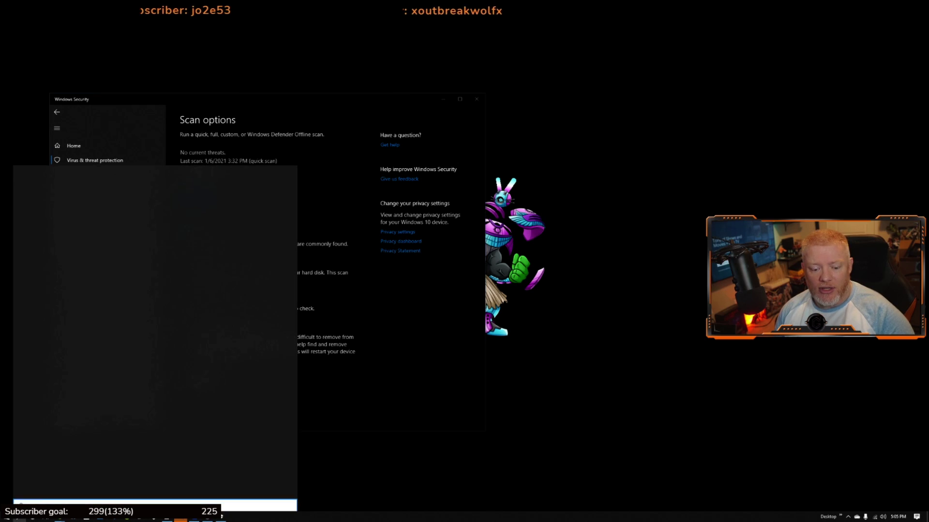
type("defe")
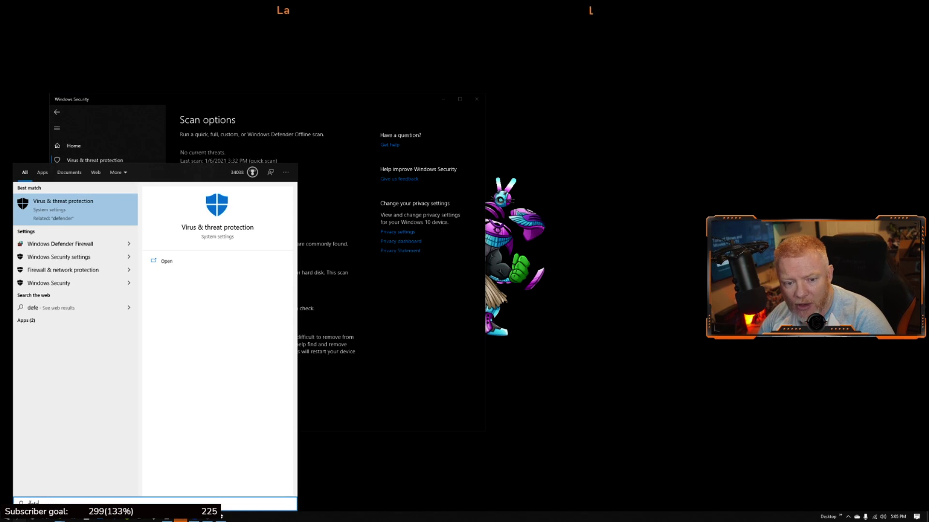
key("BackSpace")
key("BackSpace")
key("BackSpace")
key("BackSpace")
type("vir")
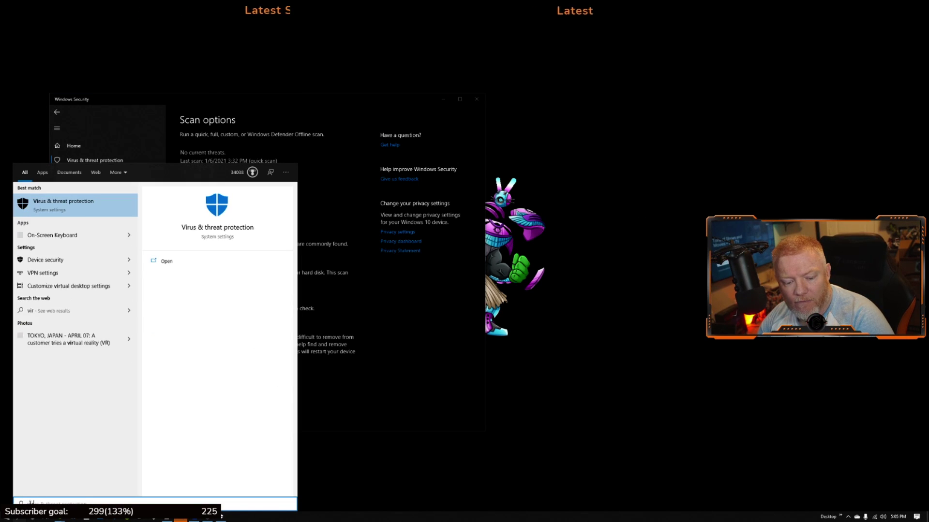
type("us &")
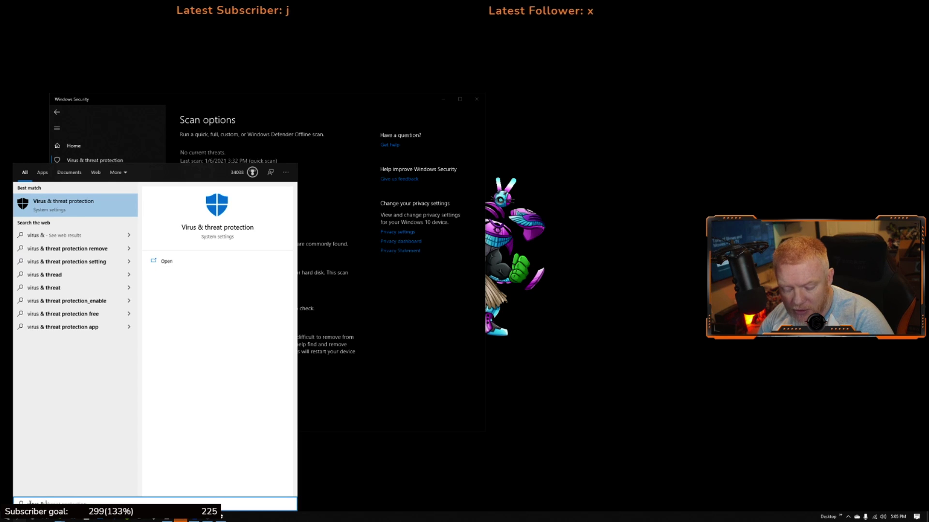
type(" threat protection")
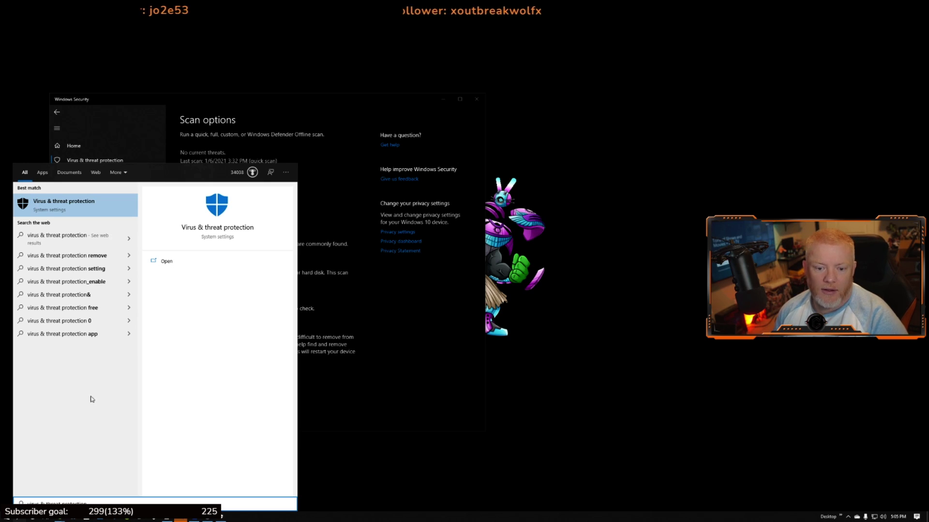
key("Return")
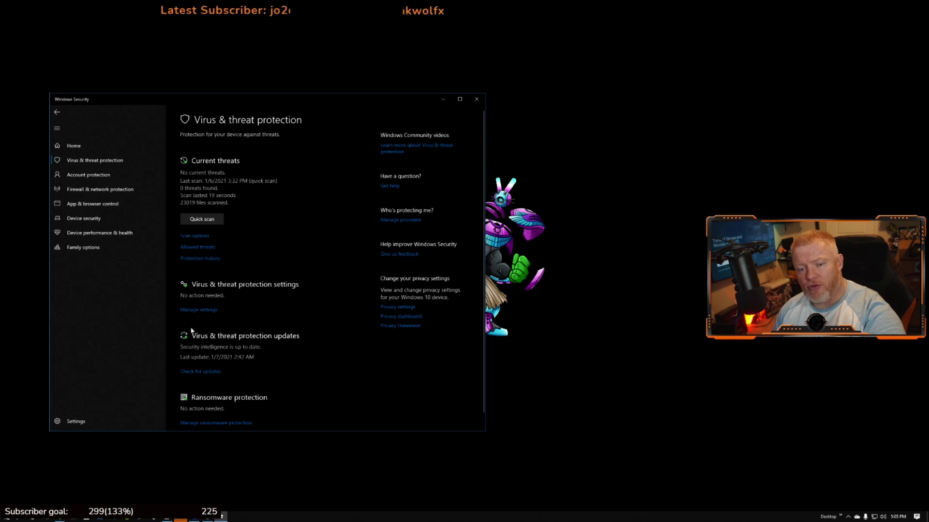
Search Windows again for "virus & threat protection" to show the match, and dismiss the search without opening it
left_click(23, 519)
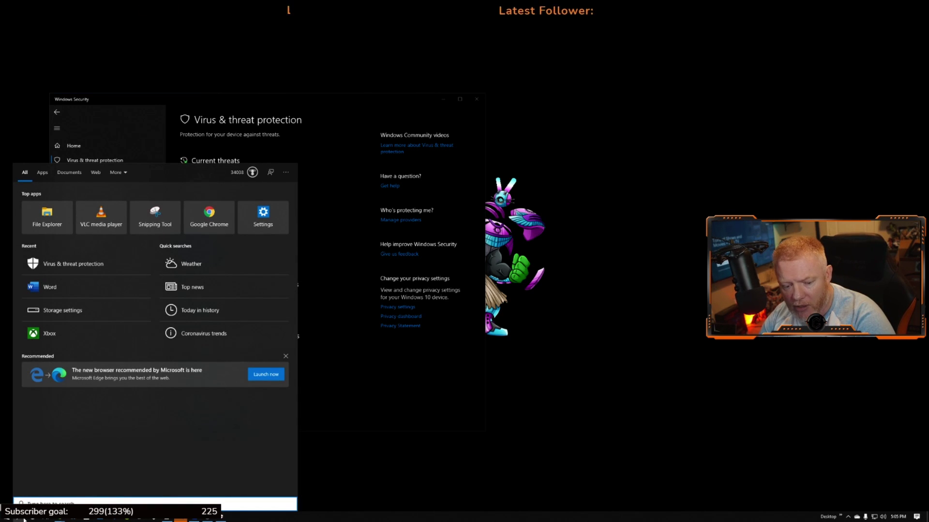
type("vir")
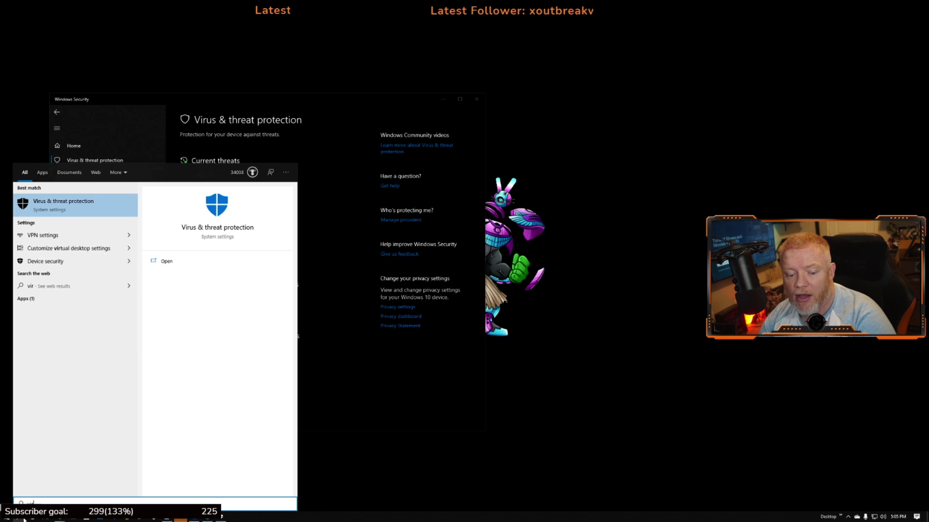
type("us &")
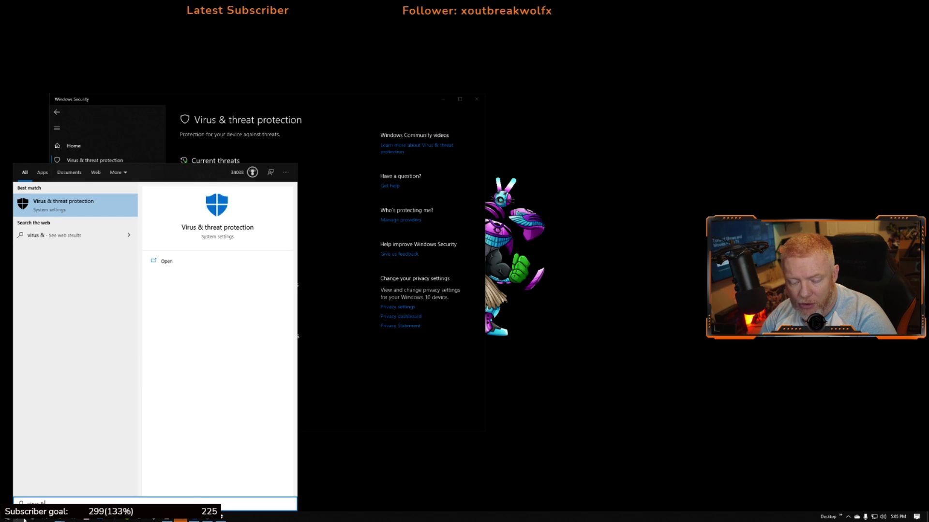
type(" threat protection")
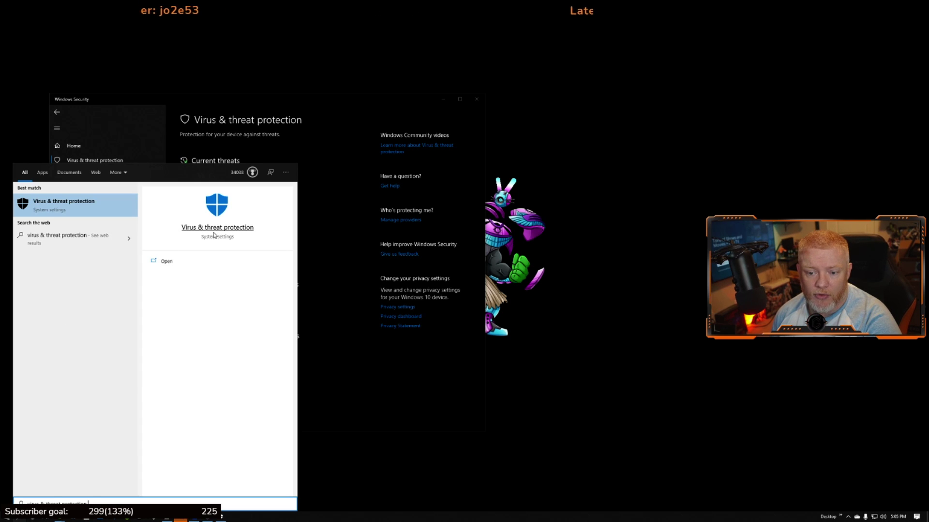
left_click(438, 445)
left_click(19, 518)
Open Windows Settings, look through the System category's Display and Projecting to this PC pages, and return to the Settings home
left_click(7, 517)
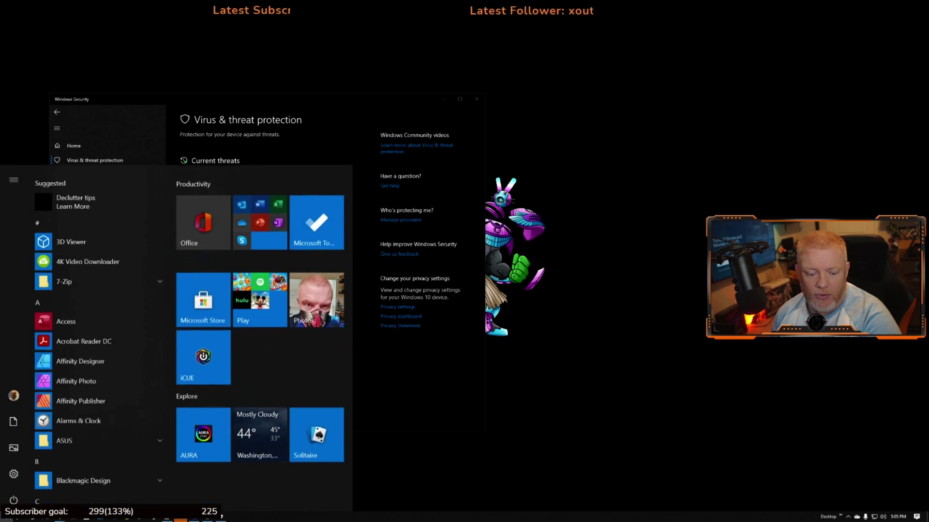
left_click(10, 475)
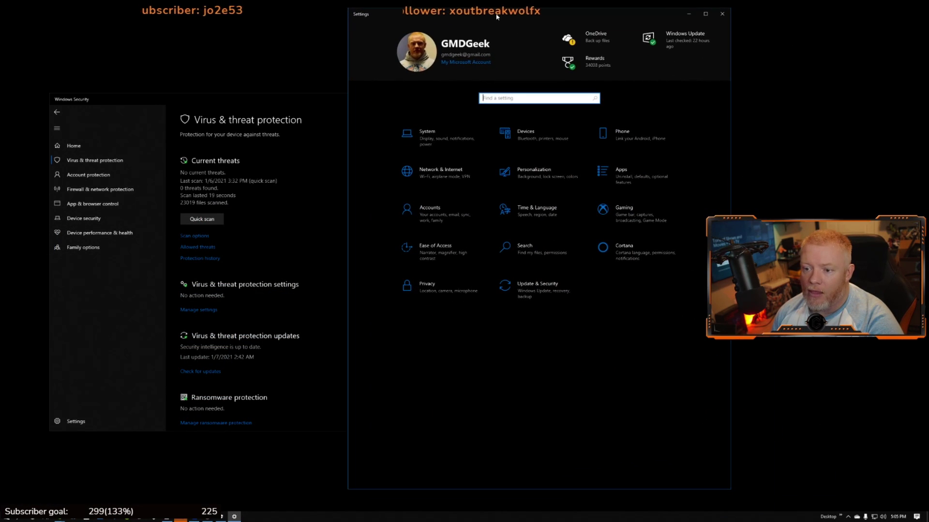
left_click(437, 133)
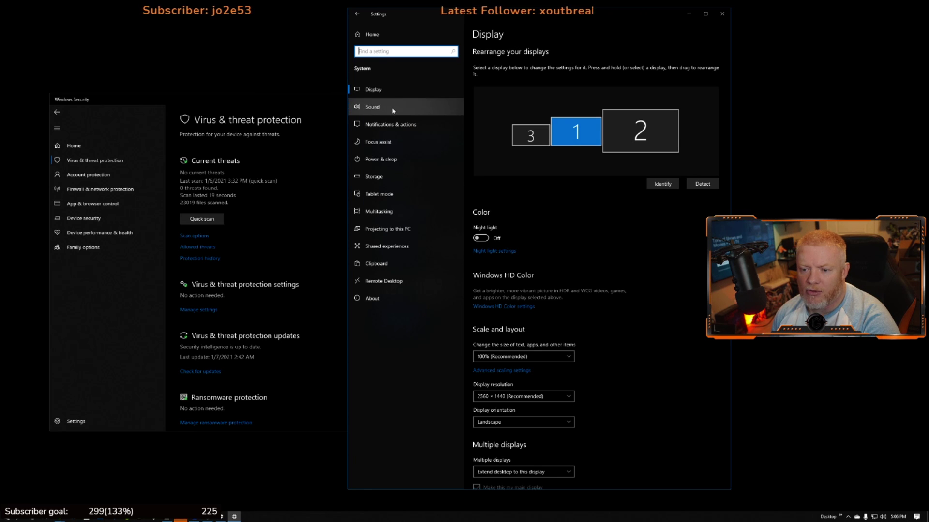
left_click(405, 230)
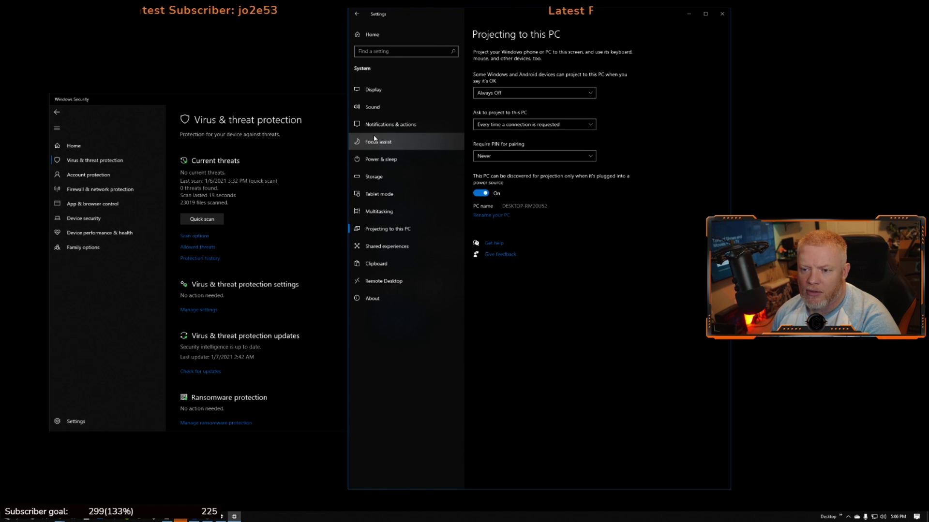
left_click(356, 14)
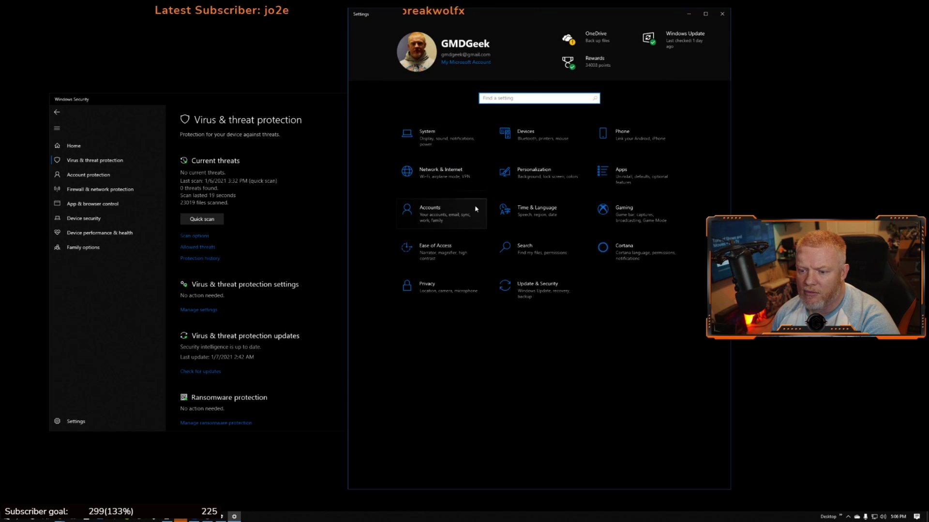
View the Delivery Optimization page under Update & Security, and close both the Settings and Windows Security windows
left_click(539, 291)
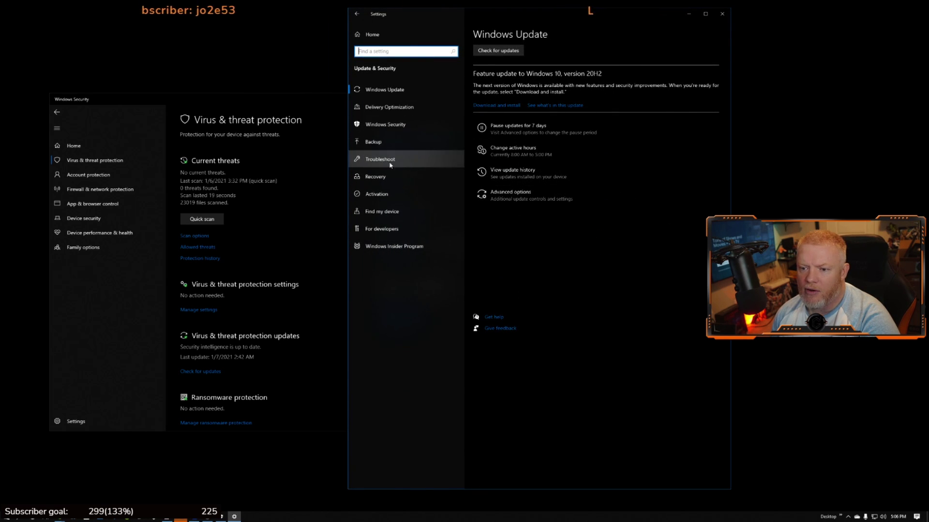
left_click(385, 107)
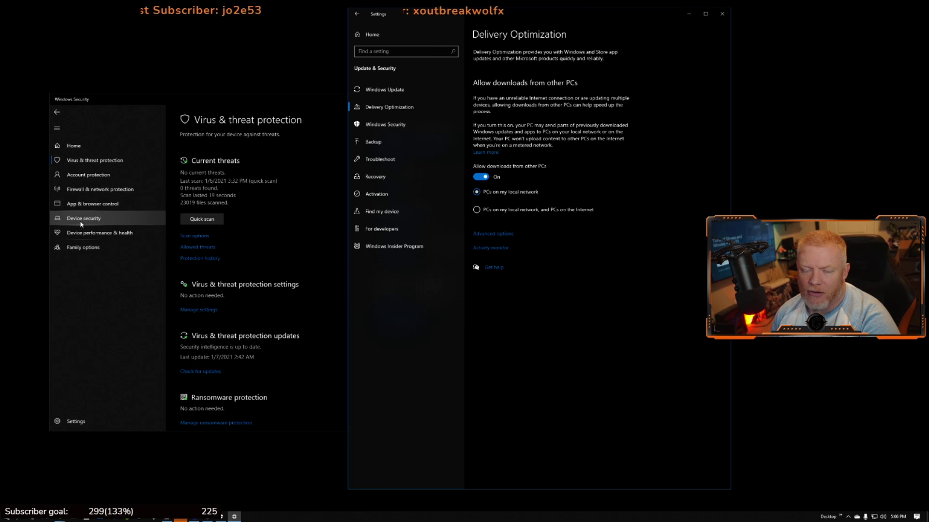
left_click(722, 14)
left_click(476, 99)
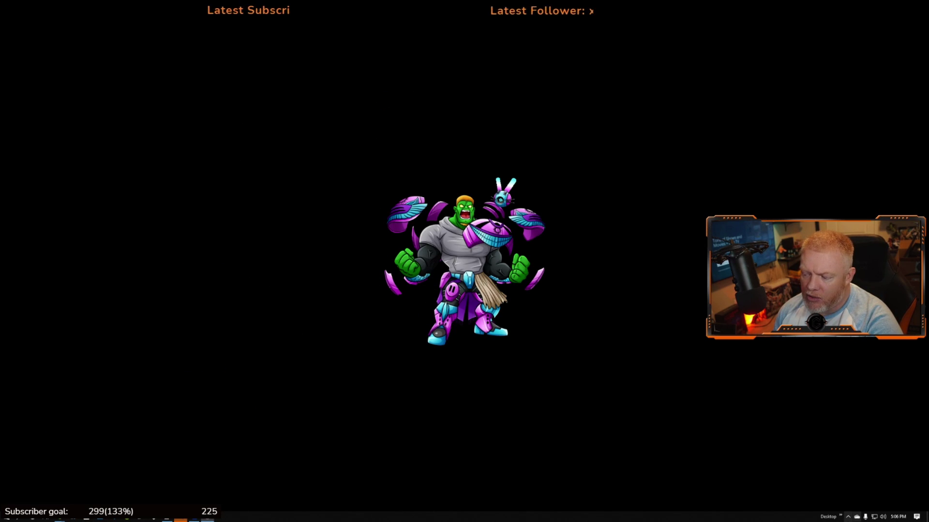
Search Windows for "malware" and open the installed Malwarebytes app
key("super")
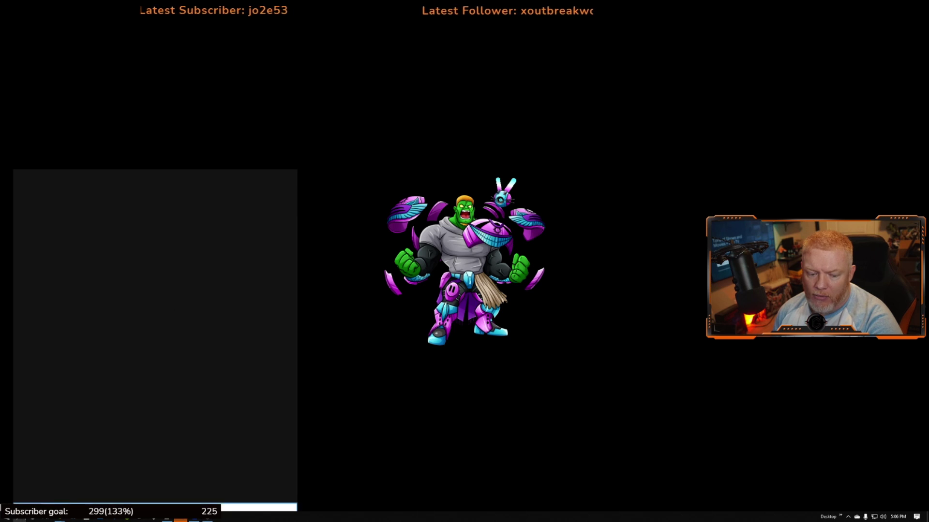
type("malre")
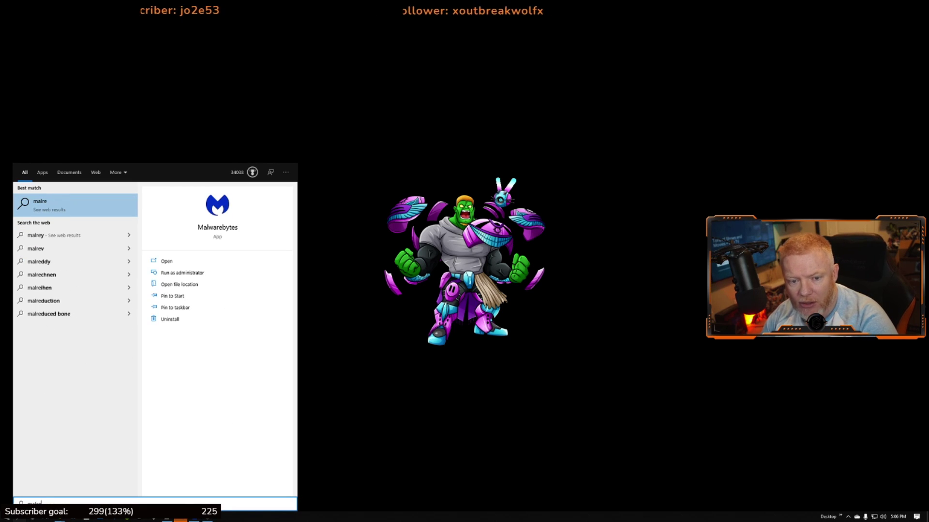
key("BackSpace")
key("BackSpace")
type("ware")
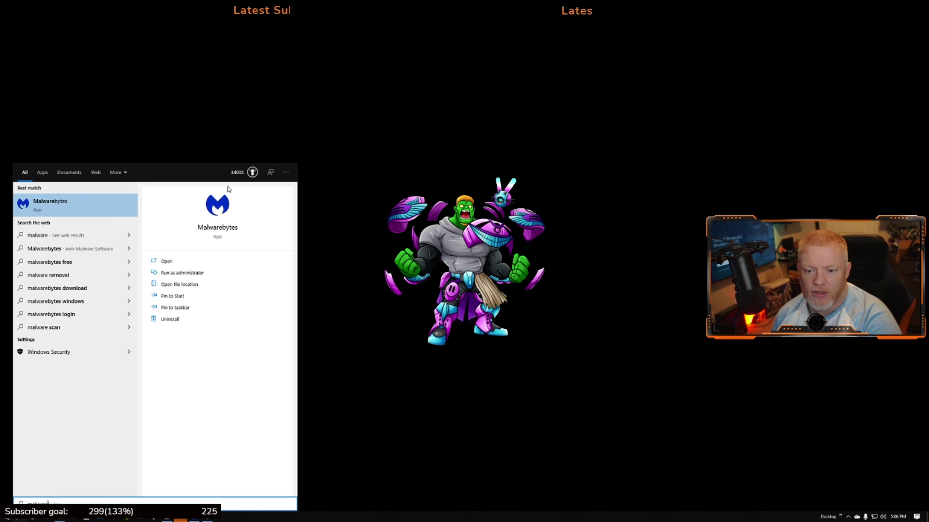
left_click(227, 231)
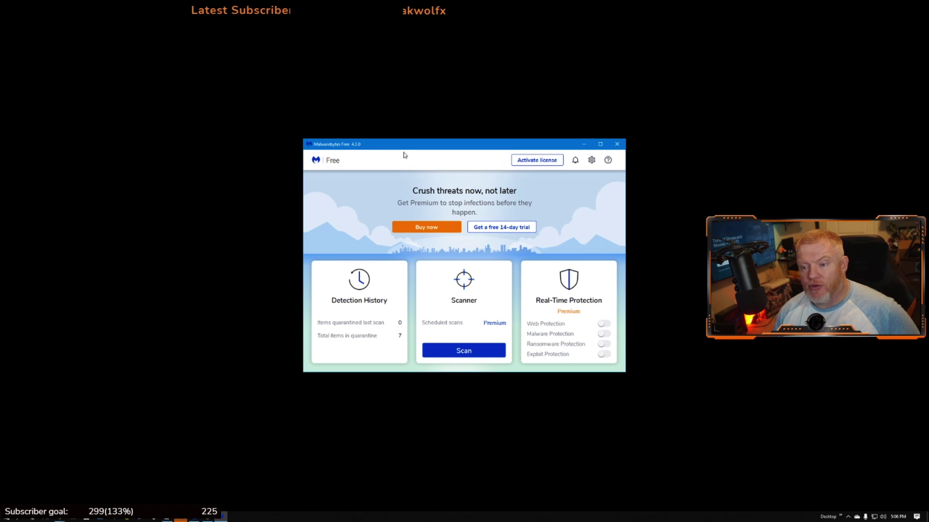
Move the Malwarebytes window slightly higher on the desktop and run a threat scan through to its summary
left_click_drag(407, 140, 407, 111)
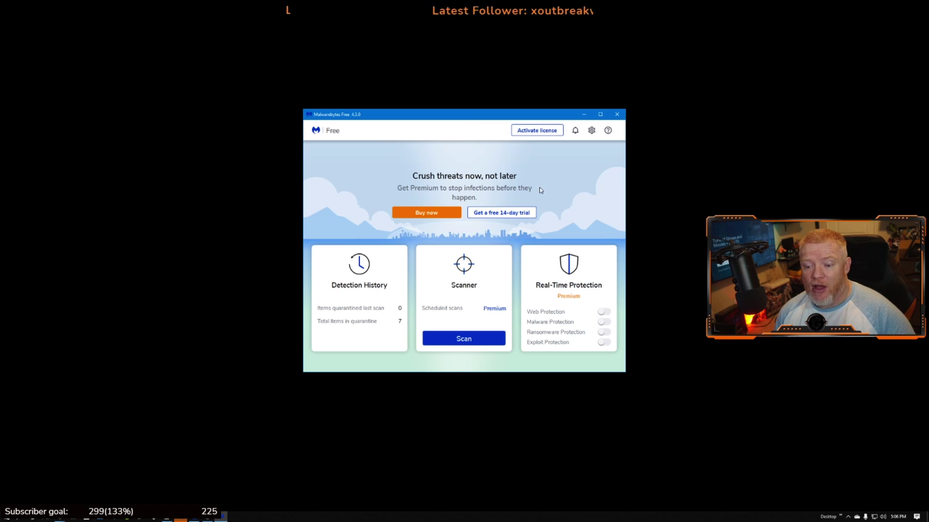
left_click(463, 342)
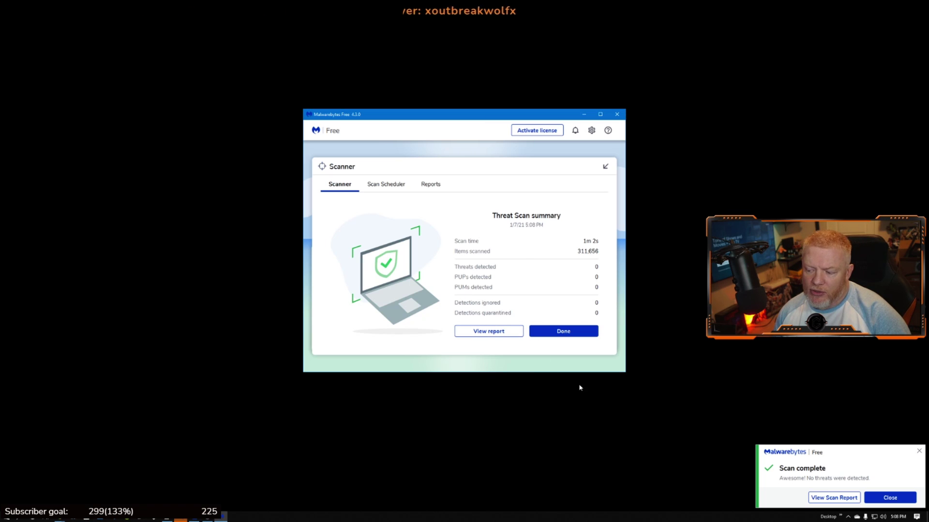
Dismiss the threat scan summary and close the Malwarebytes window
left_click(563, 332)
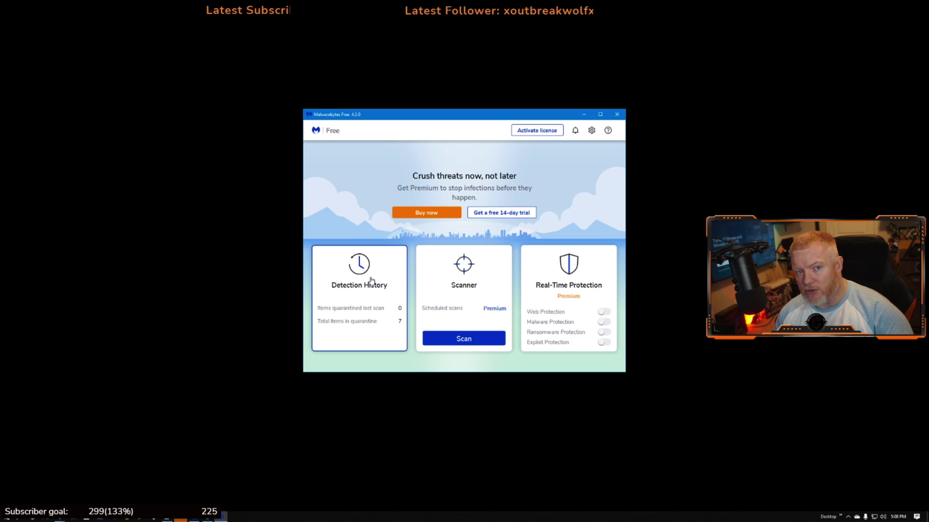
left_click(617, 114)
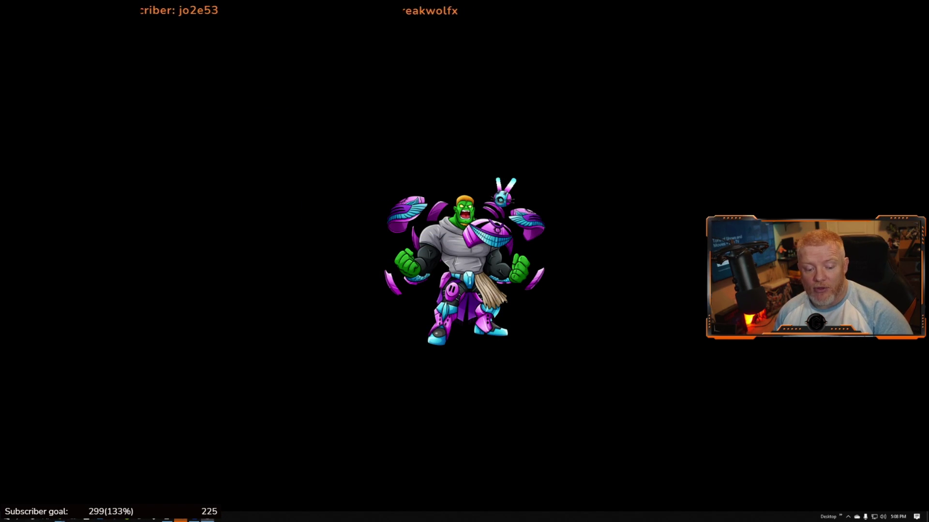
Search Windows for "storage", open Storage settings, and reposition the Settings window on the desktop
key("super+s")
type("stro")
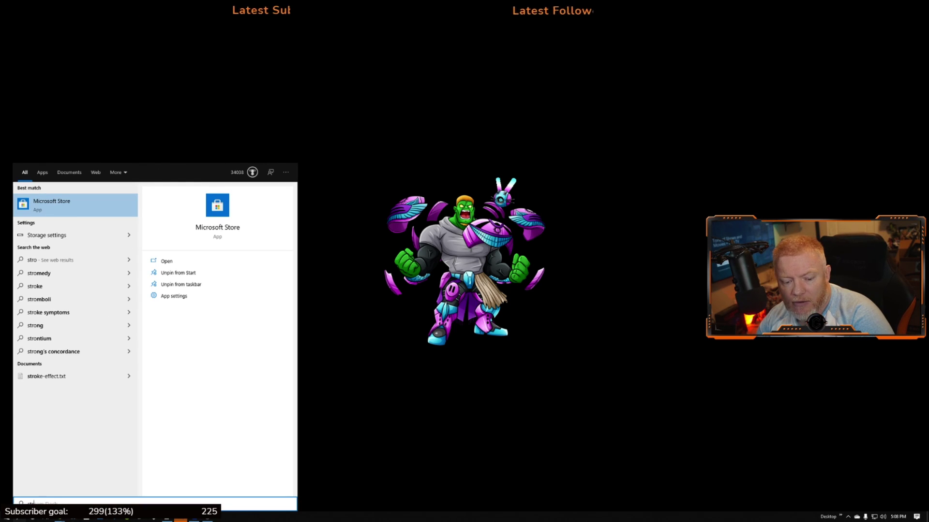
type("orage")
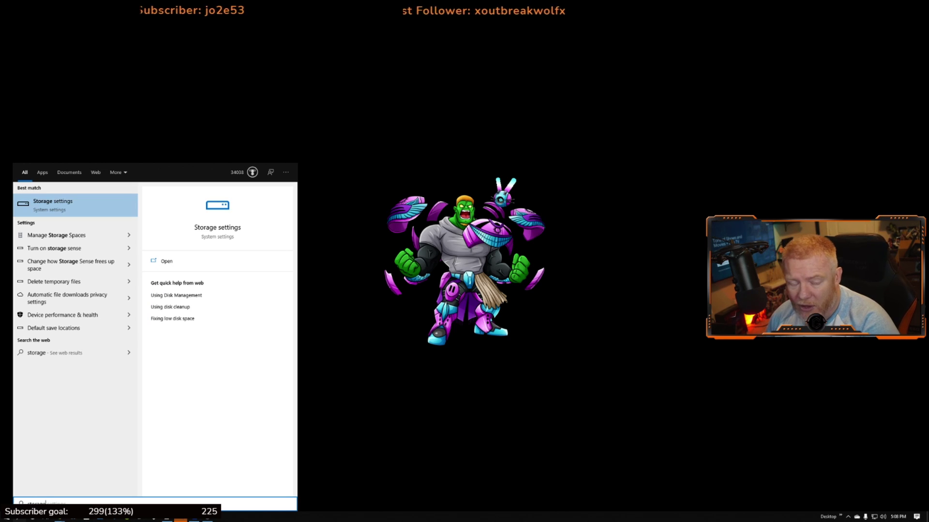
left_click(54, 205)
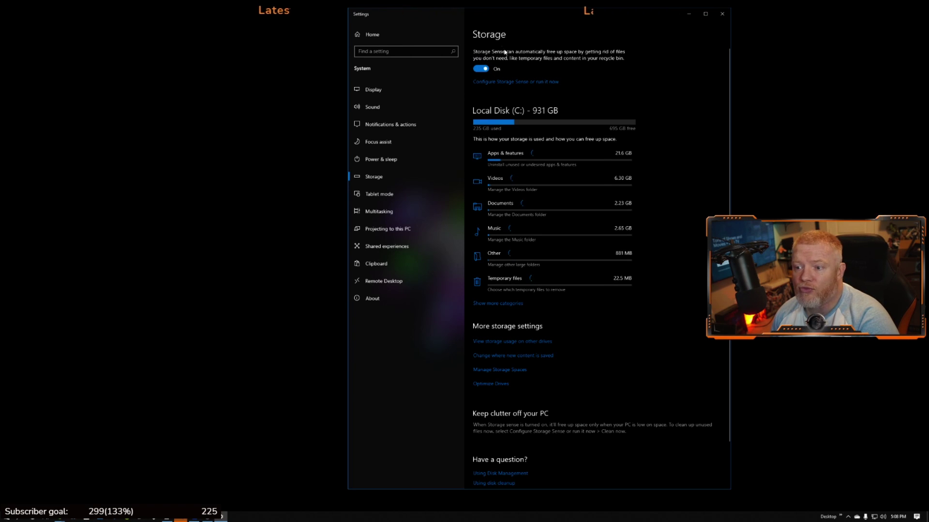
left_click_drag(501, 15, 406, 27)
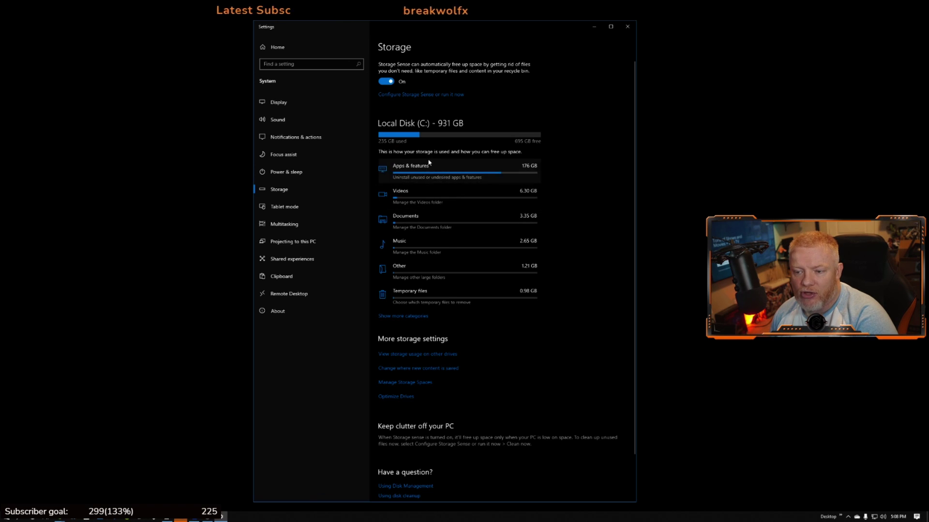
Open the Storage Sense configuration page and view the frequency choices for Run Storage Sense without changing the weekly schedule
left_click(395, 96)
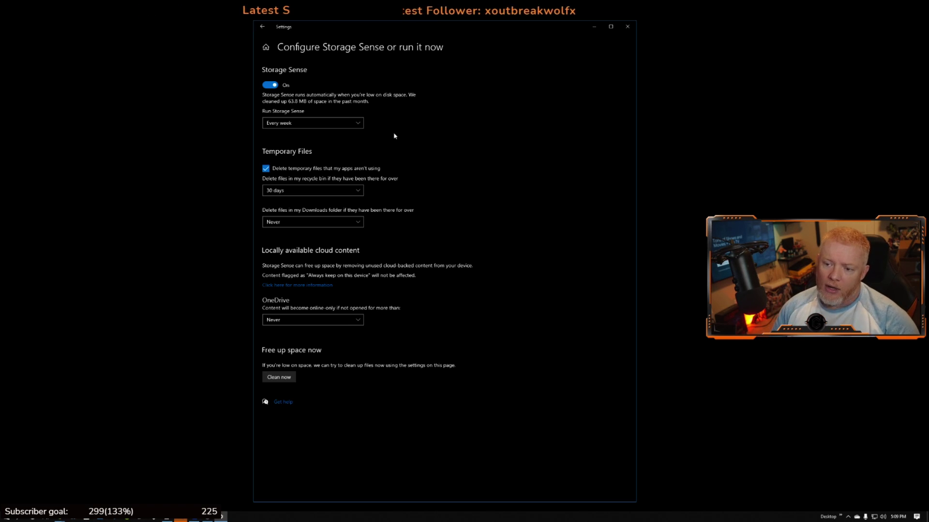
left_click(359, 123)
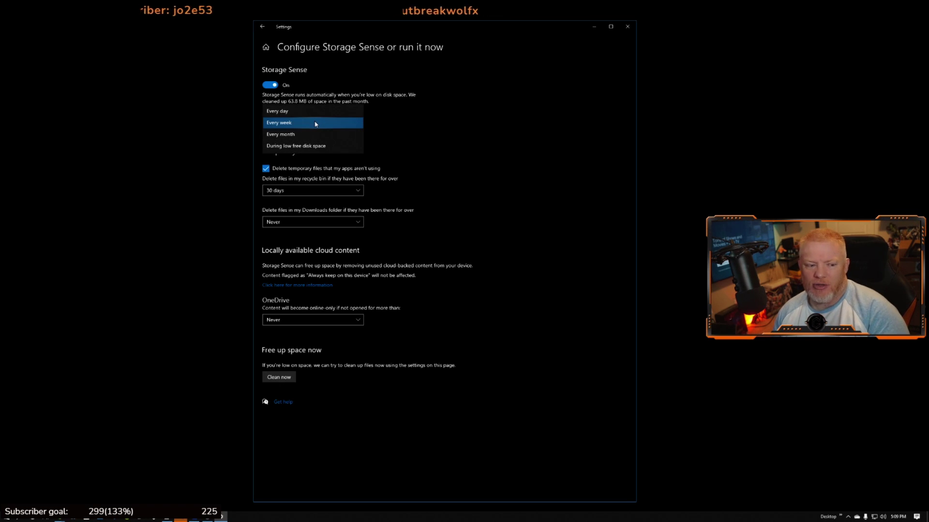
left_click(436, 127)
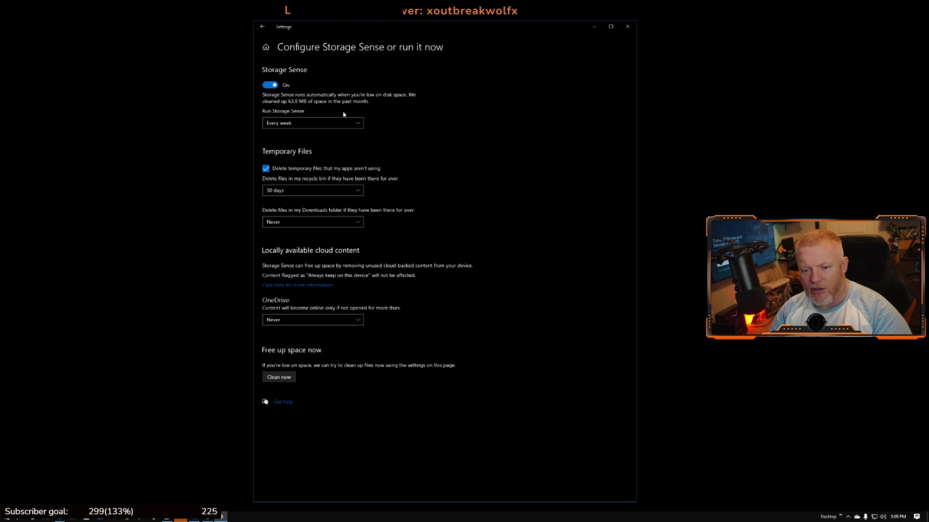
View the age choices for deleting files in the Downloads folder, keep Never selected, and close Settings
left_click(312, 223)
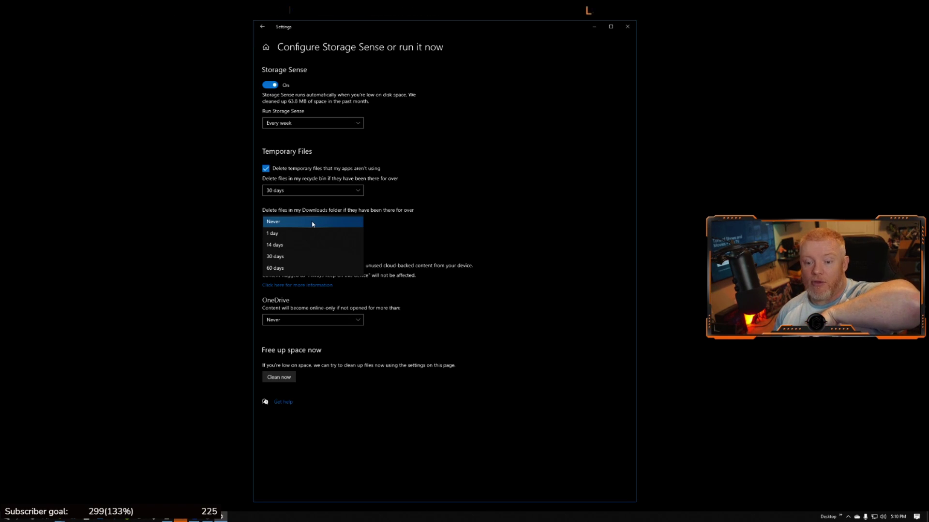
left_click(312, 224)
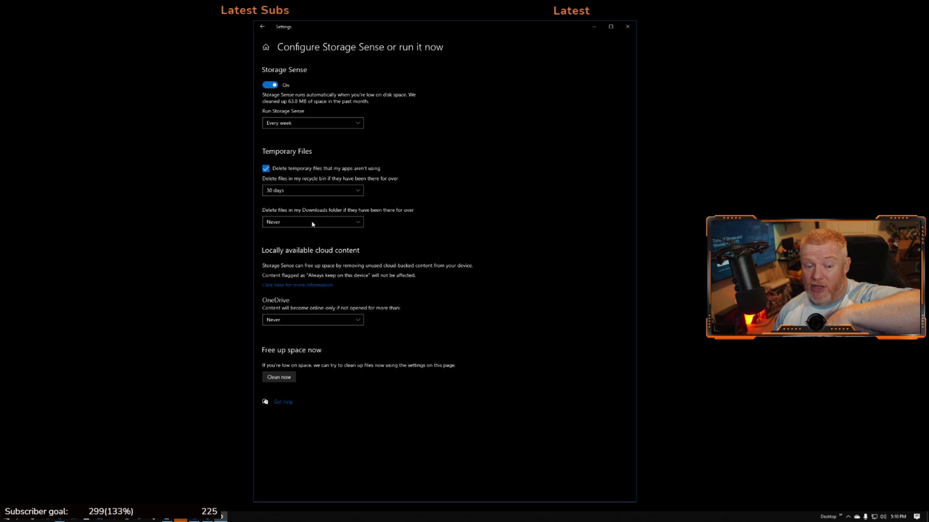
left_click(312, 224)
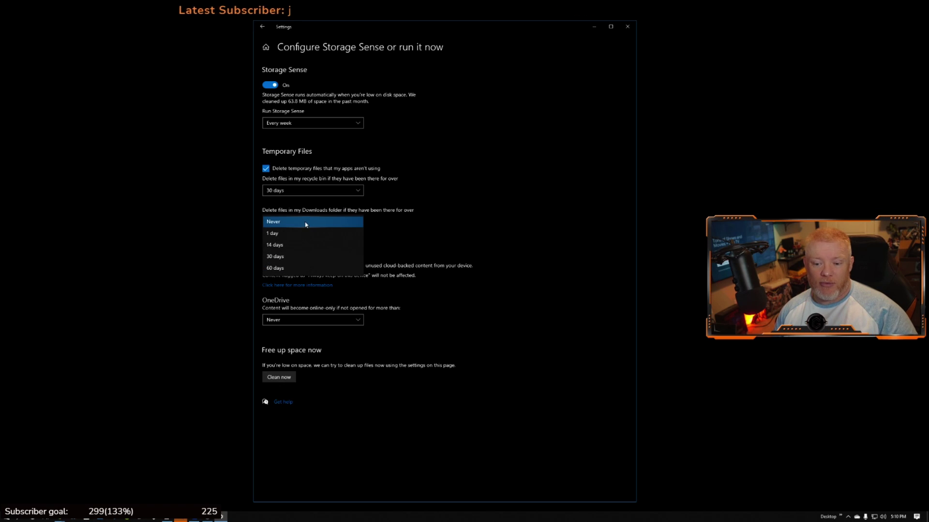
left_click(305, 223)
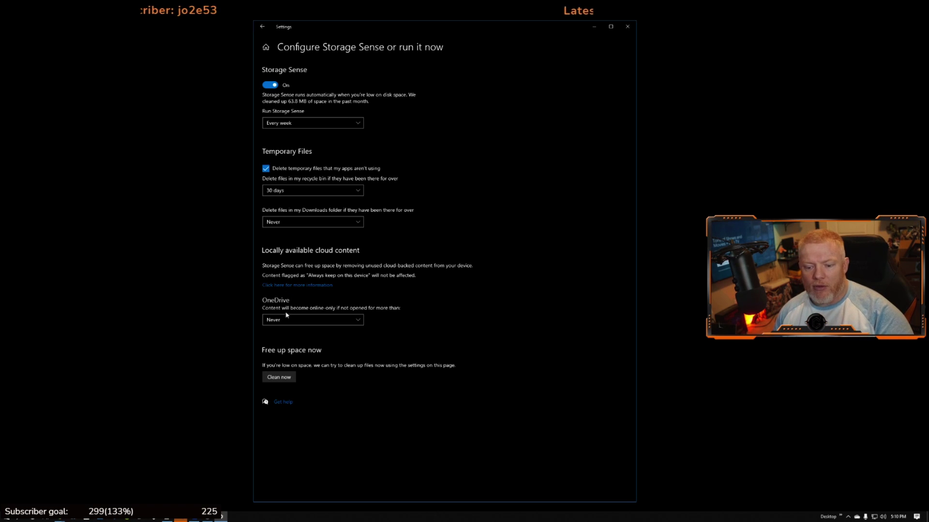
left_click(628, 26)
Switch to the Chrome window with the NordVPN page and open the Clear browsing data dialog from its New Tab page
mouse_move(86, 520)
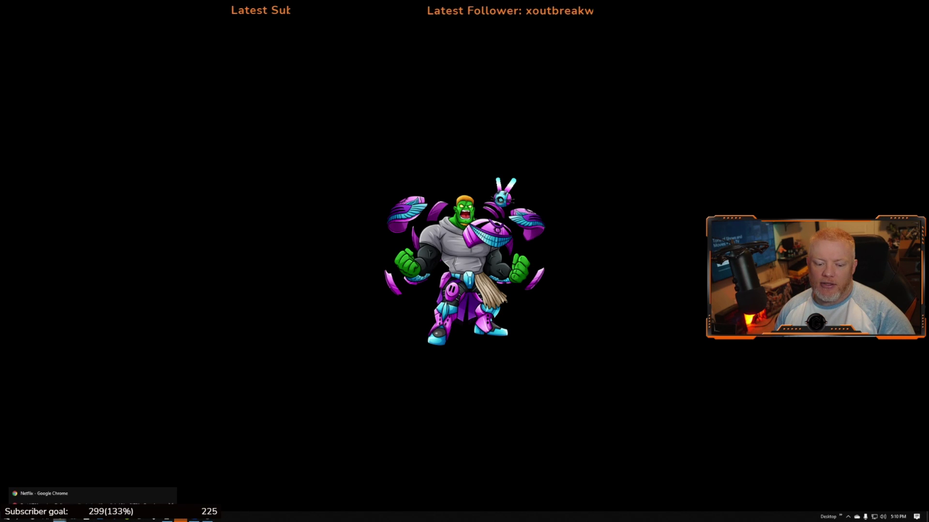
left_click(68, 503)
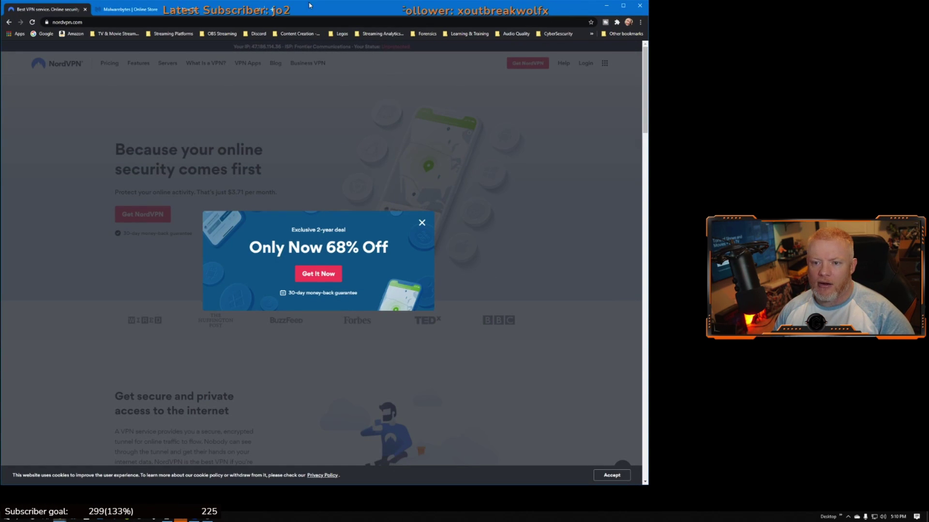
left_click(230, 10)
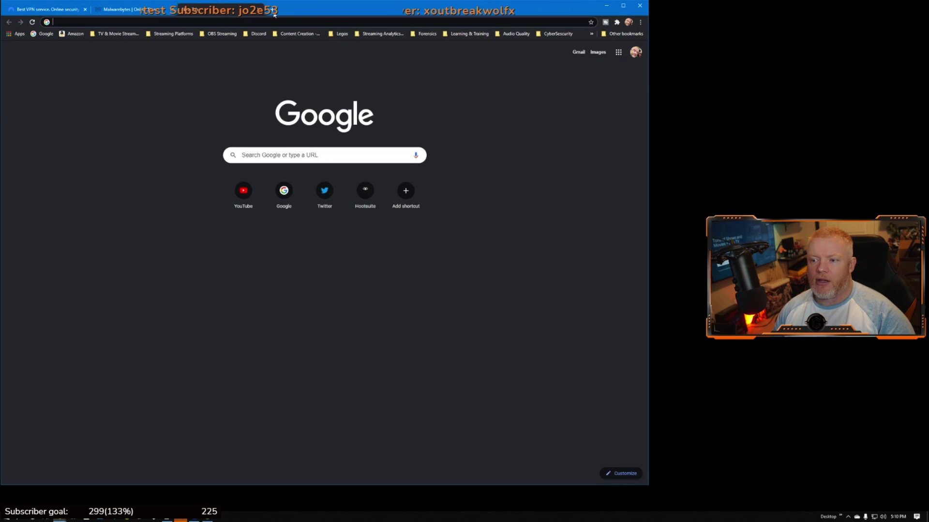
left_click(640, 22)
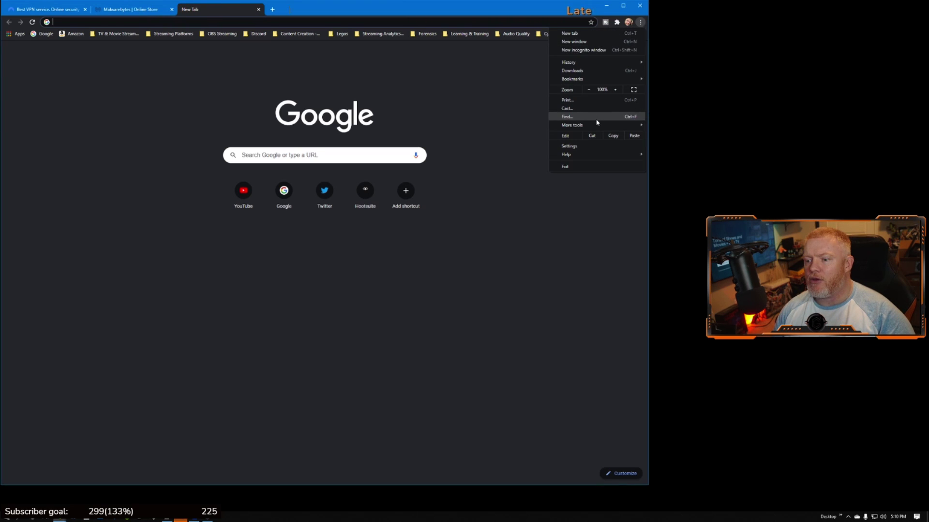
mouse_move(596, 127)
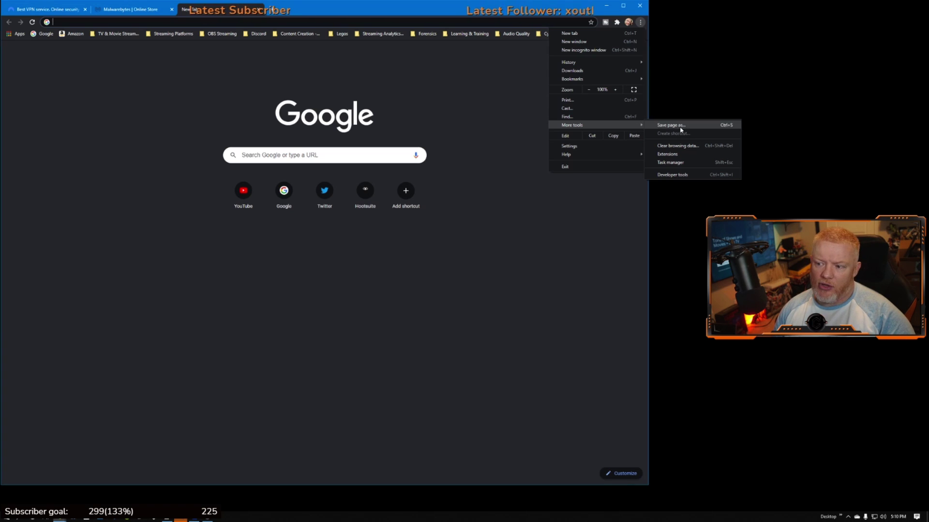
left_click(683, 146)
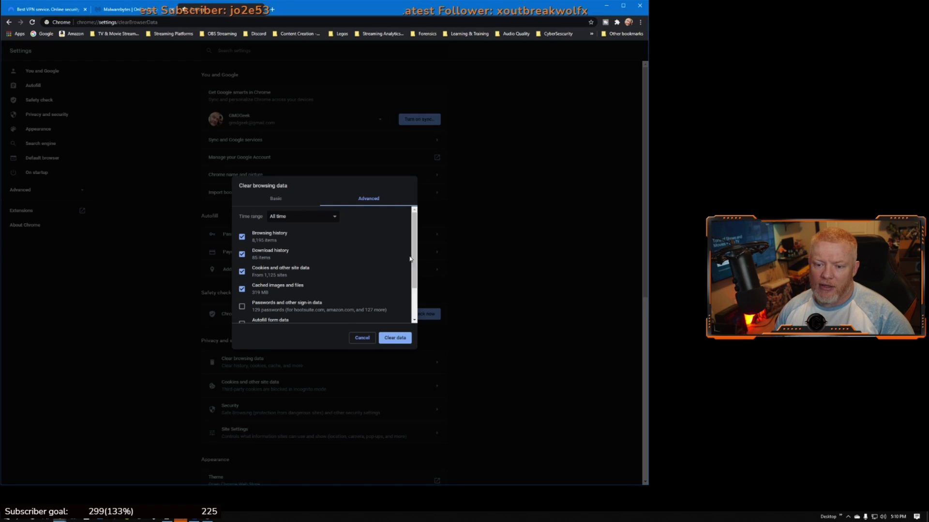
Look through the Advanced data types for clearing, from browsing history down to hosted app data
scroll(300, 279, "down", 1)
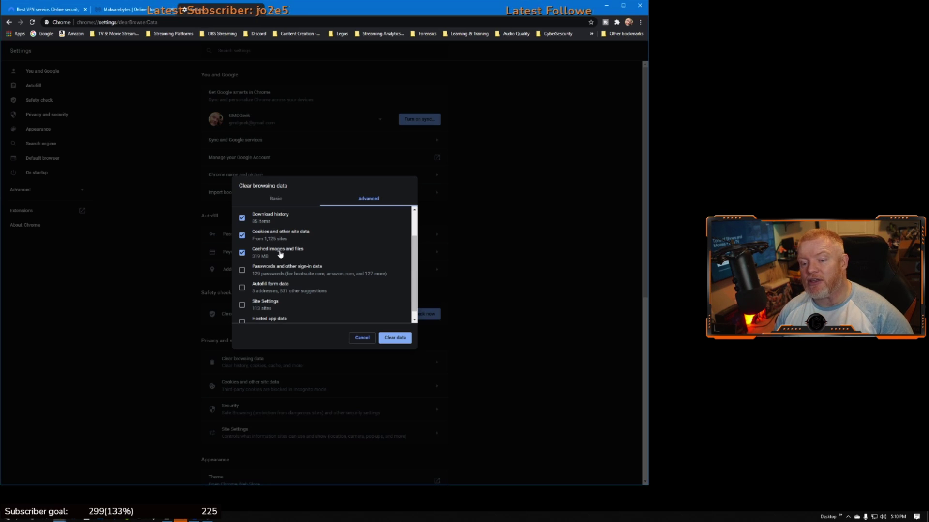
scroll(280, 253, "up", 2)
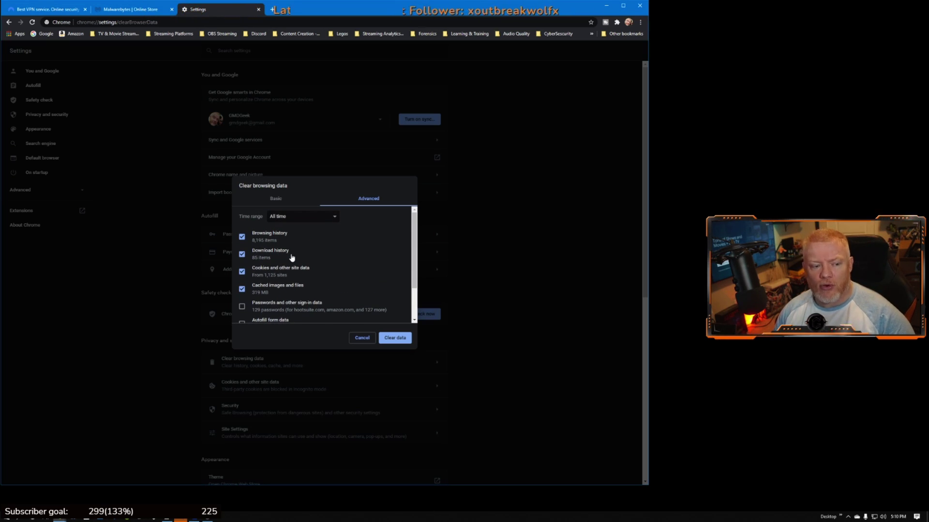
scroll(292, 257, "down", 1)
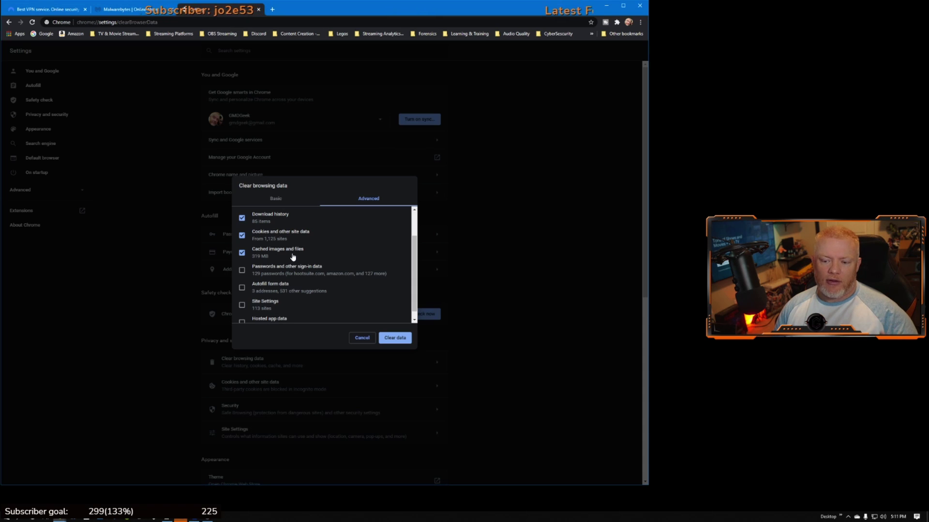
scroll(293, 256, "down", 1)
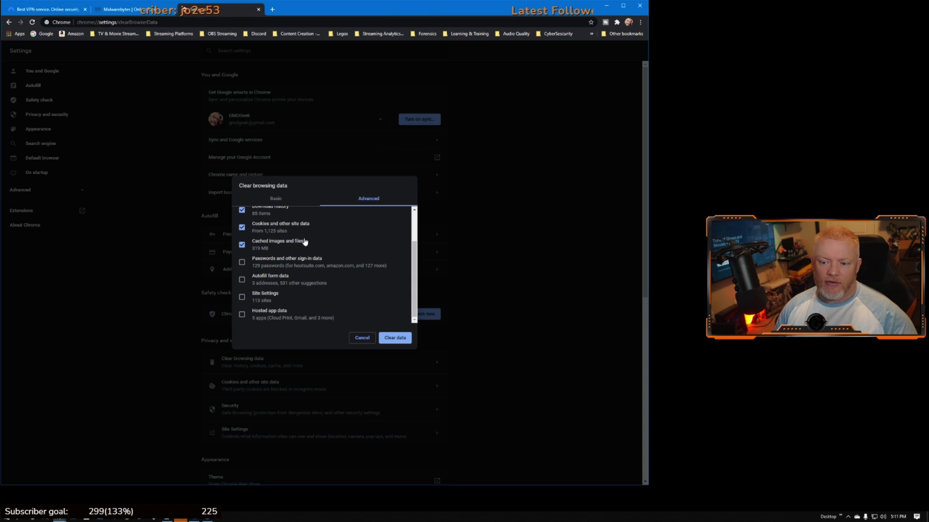
Set the time range in the Basic clearing options to All time, and cancel without clearing the data
left_click(265, 200)
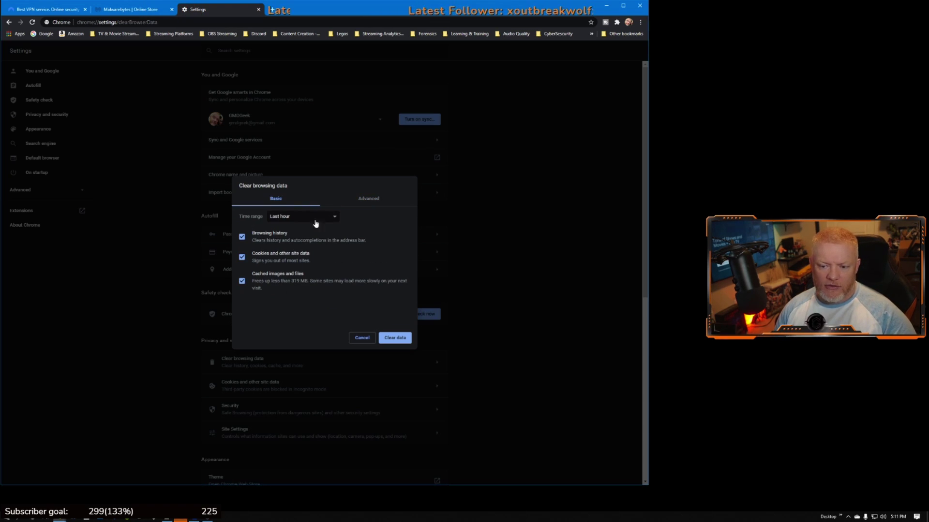
left_click(322, 222)
left_click(299, 254)
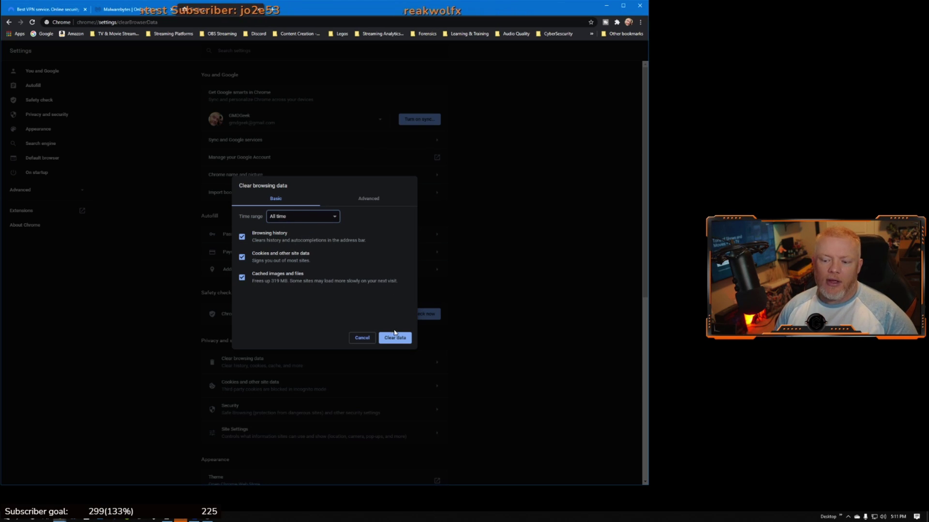
left_click(362, 338)
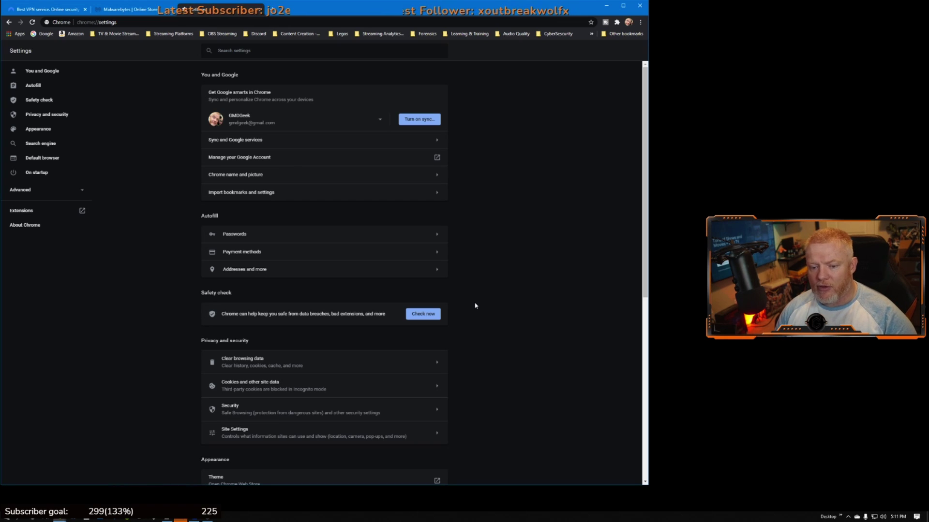
Examine Chrome's Security settings for Safe Browsing and secure DNS, then close that tab and return to the NordVPN page
scroll(475, 306, "down", 1)
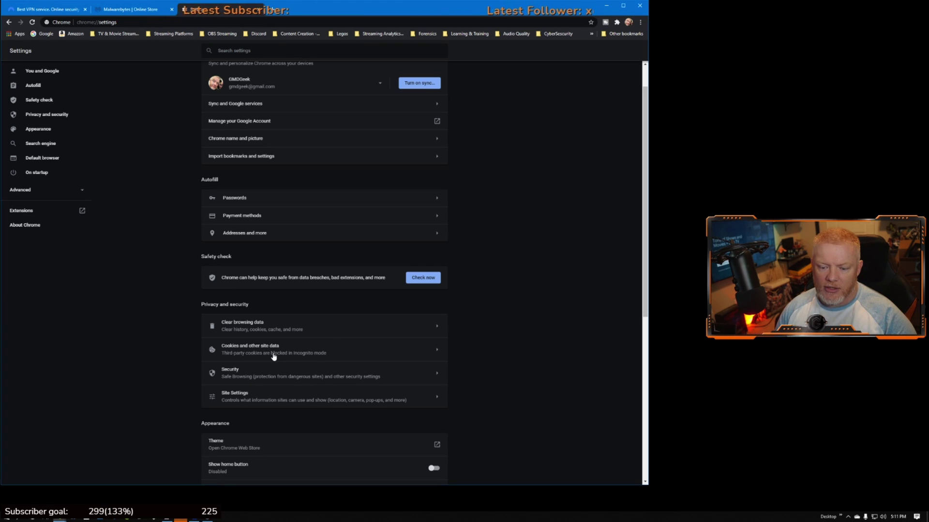
left_click(269, 370)
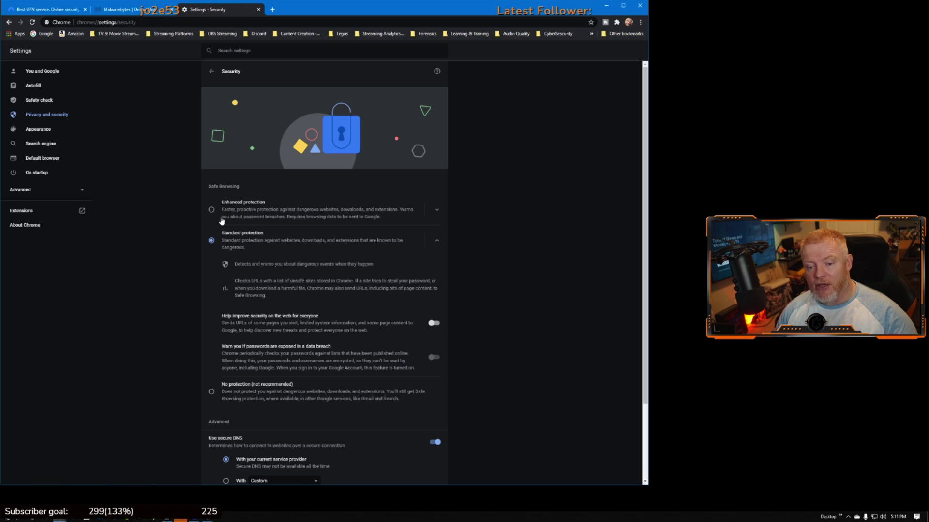
scroll(221, 221, "down", 2)
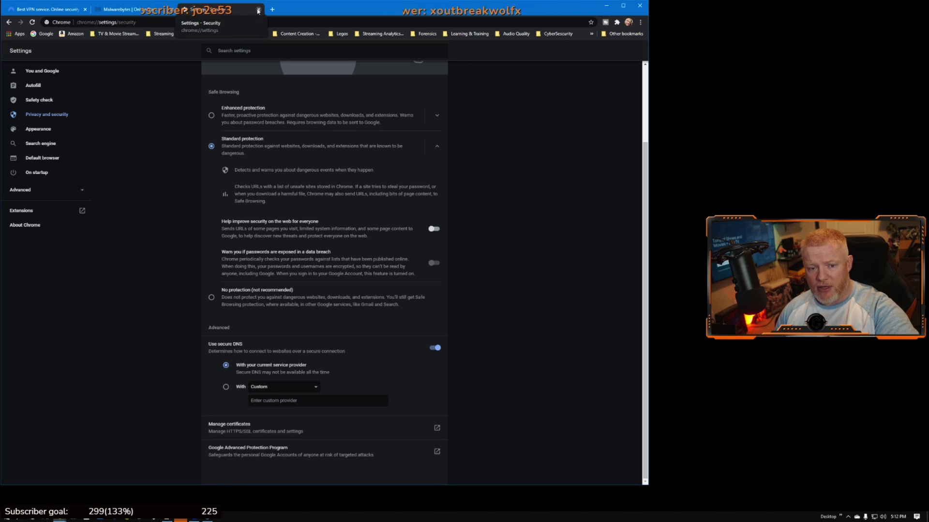
left_click(258, 11)
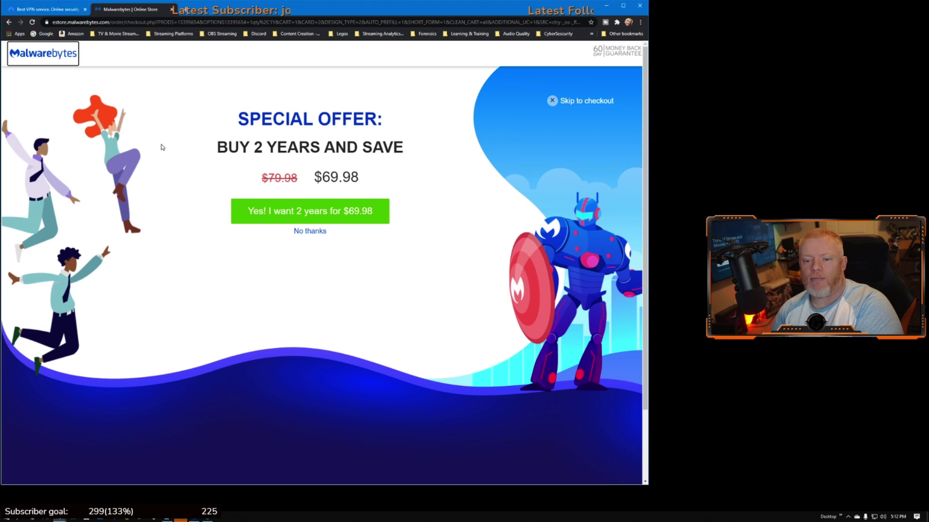
left_click(62, 13)
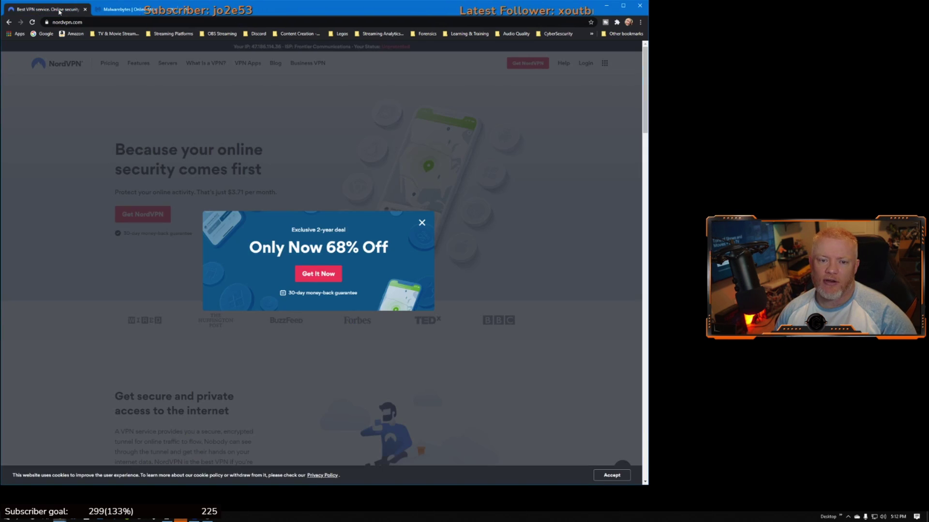